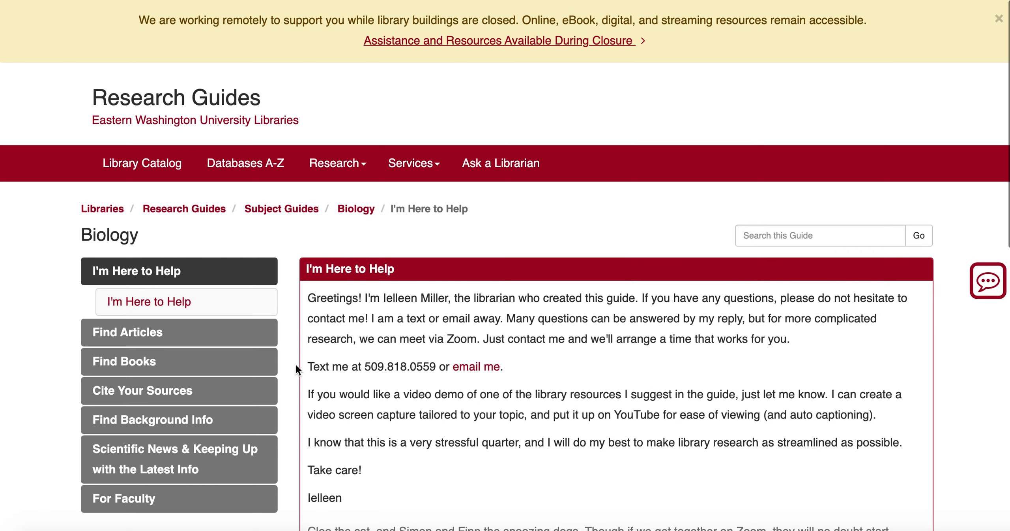
# Open Web of Science from the Biology guide's article resources, log in with the library username and password, and dismiss the password-saving offer.
pyautogui.click(157, 336)
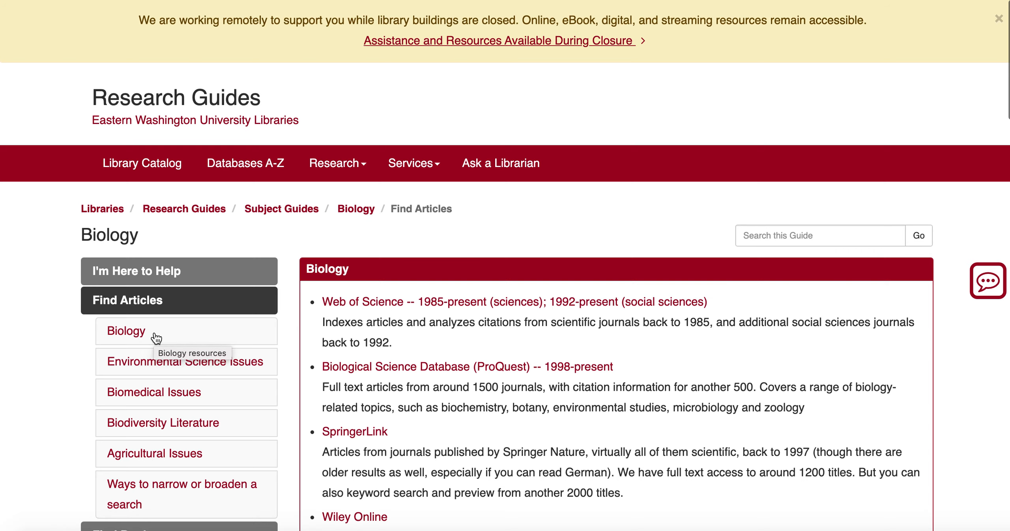
pyautogui.click(364, 302)
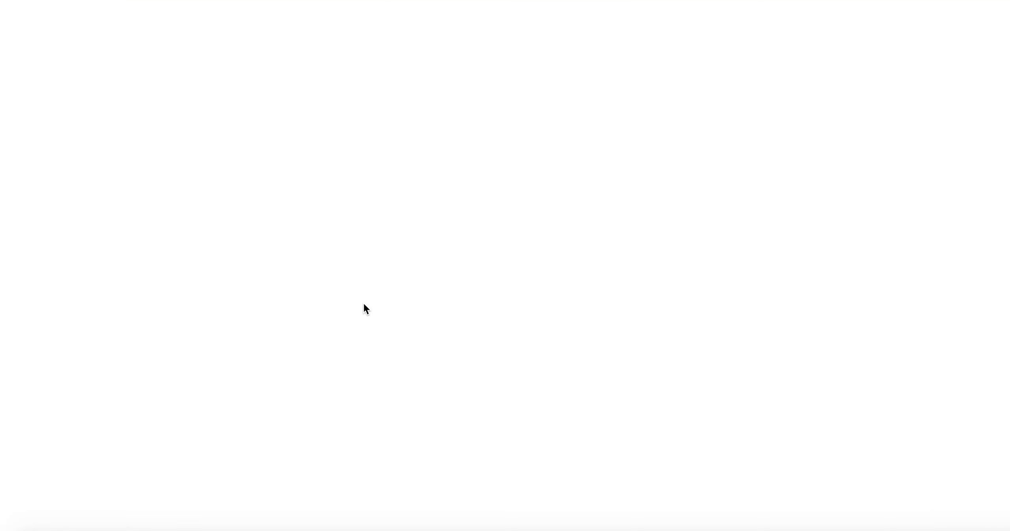
pyautogui.moveTo(532, 275); pyautogui.dragTo(457, 274)
pyautogui.write('•••••')
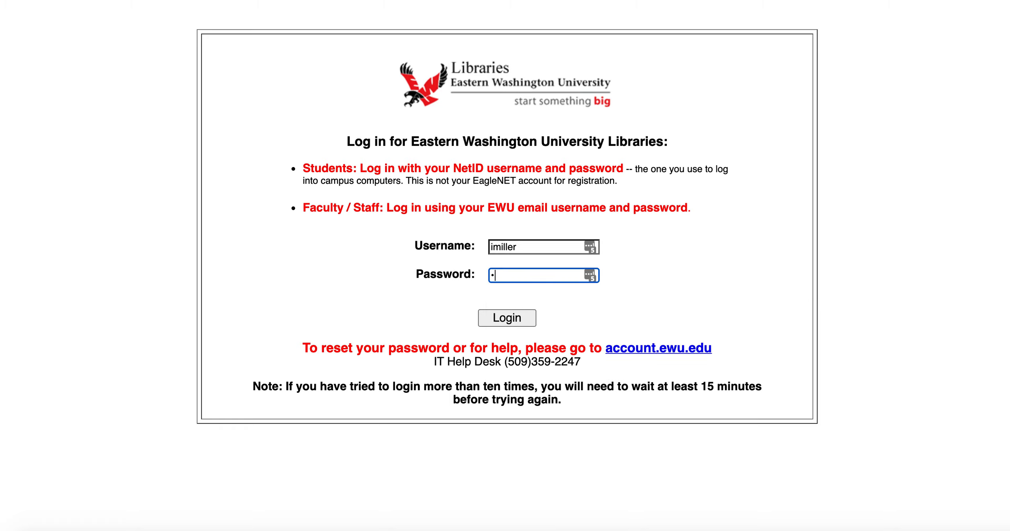
pyautogui.write('••••')
pyautogui.press('Return')
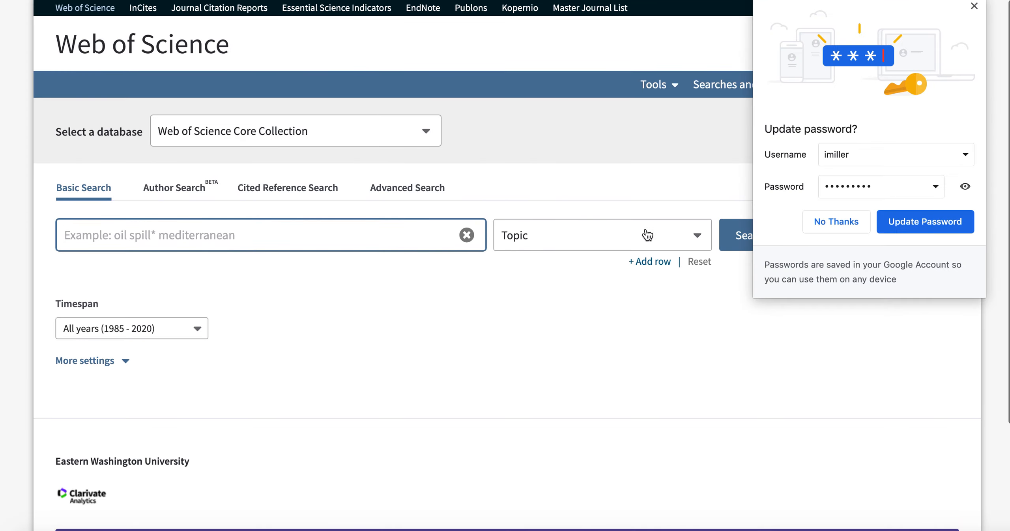
pyautogui.click(975, 6)
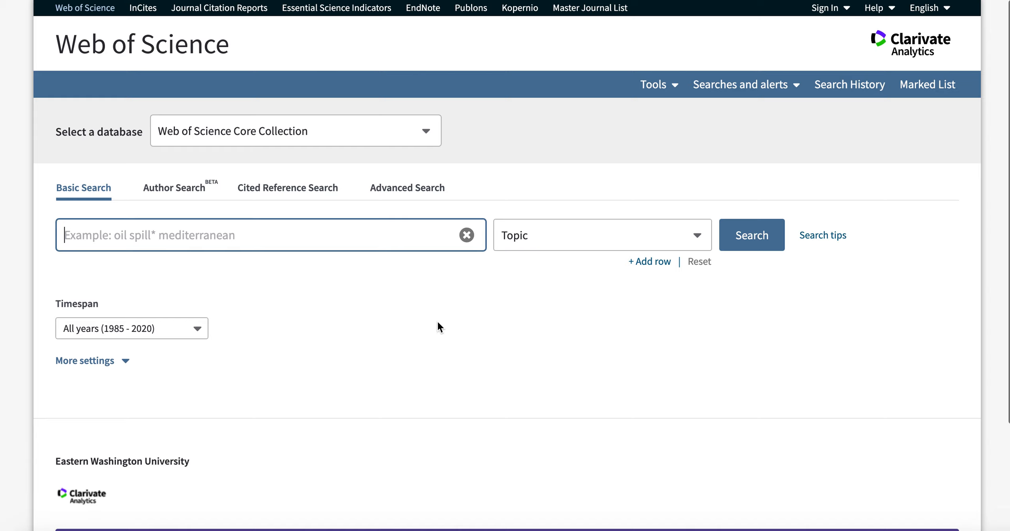
# Search the Web of Science Core Collection by topic for "amino acids".
pyautogui.write('amino acid')
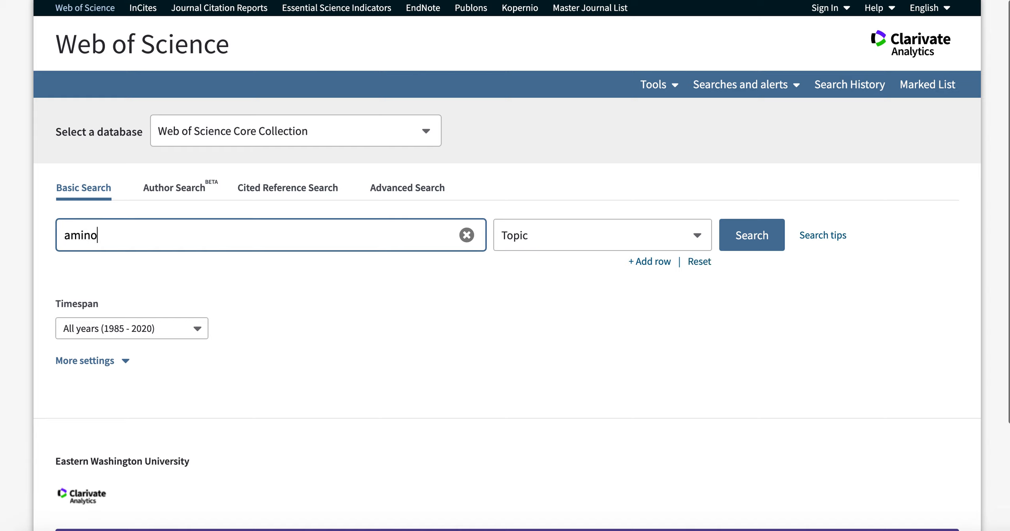
pyautogui.write('s')
pyautogui.press('Return')
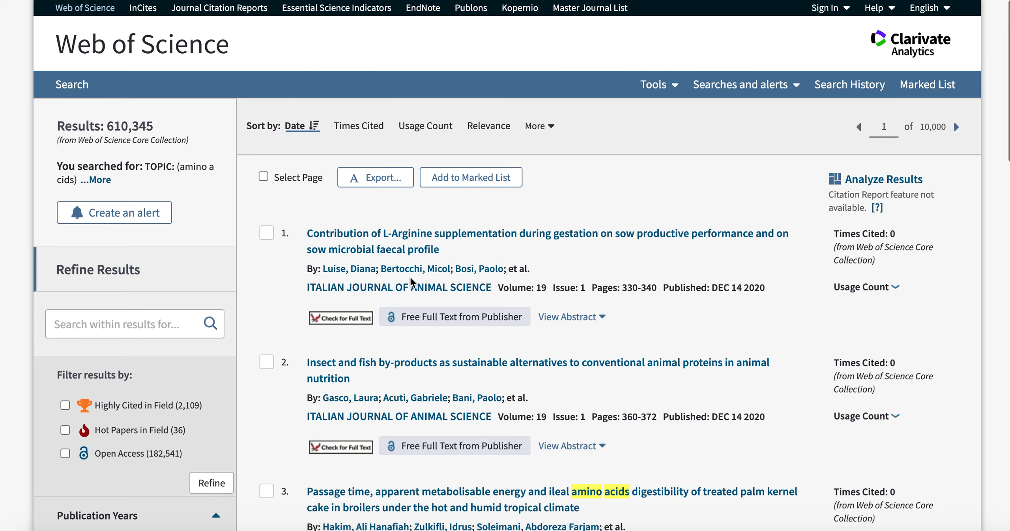
# Select the first three search results and export them to RefWorks with author, title, source and abstract.
pyautogui.click(267, 233)
pyautogui.click(267, 363)
pyautogui.click(267, 491)
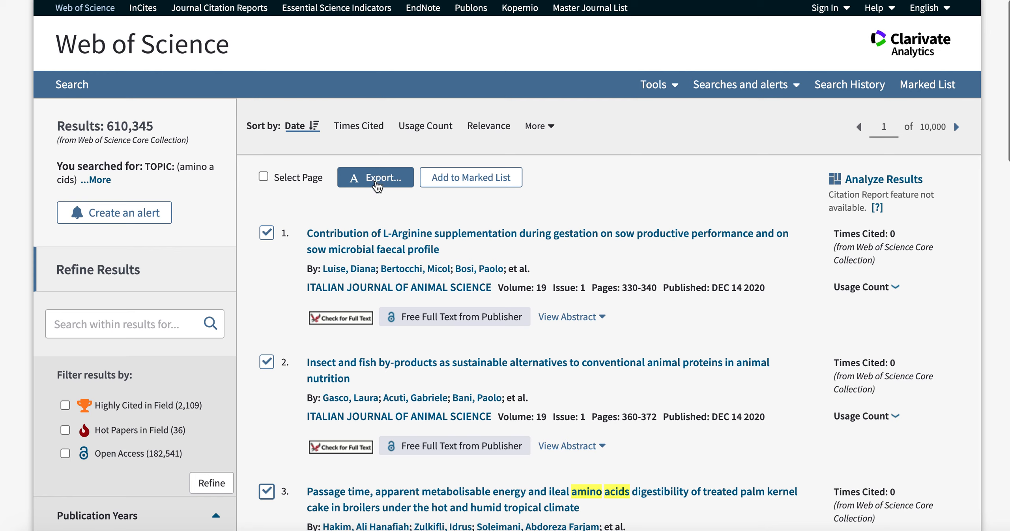
pyautogui.click(376, 183)
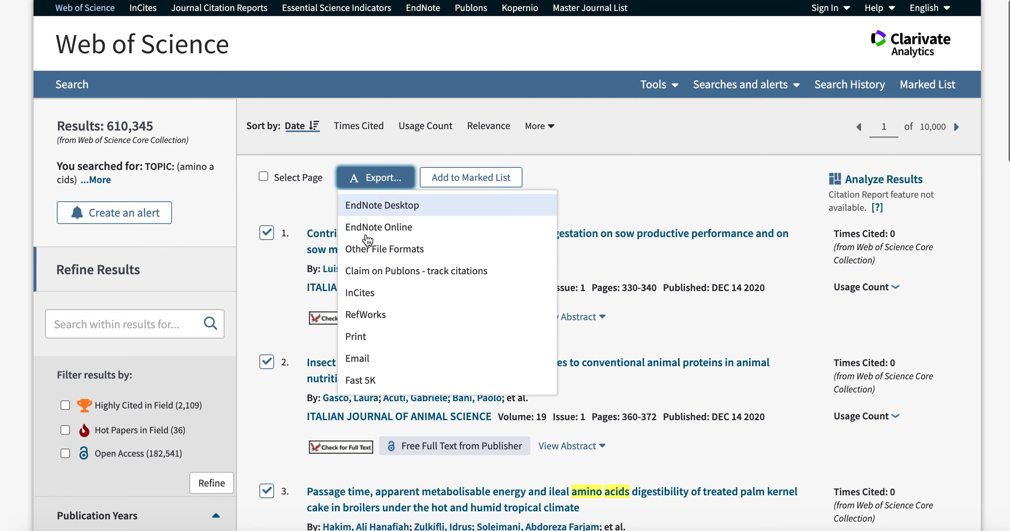
pyautogui.click(364, 316)
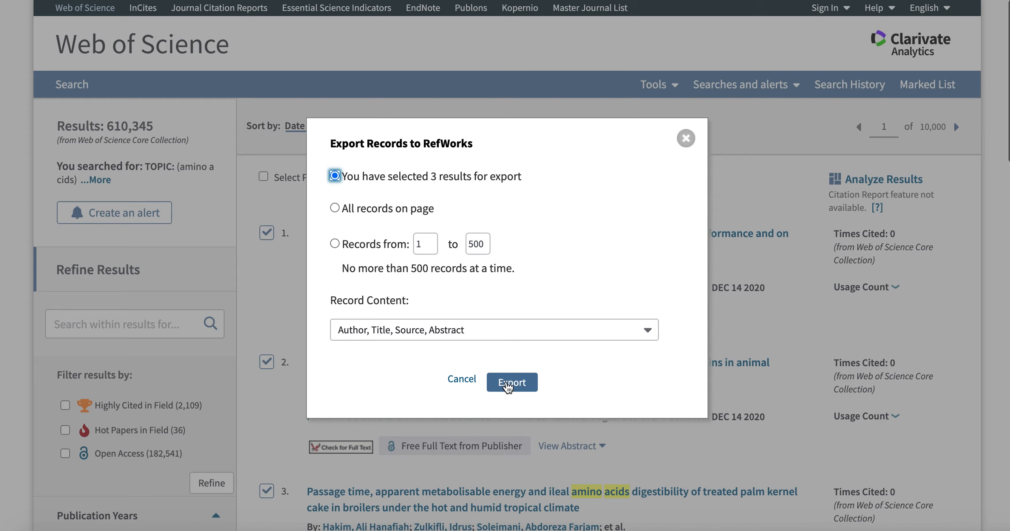
pyautogui.click(508, 385)
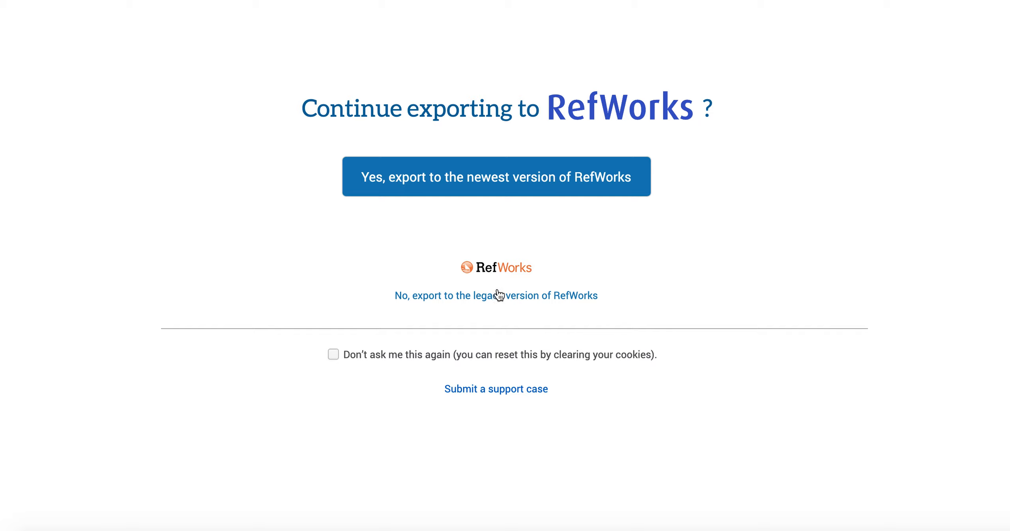
# Continue to the newest version of RefWorks and import the exported references without assigning a folder.
pyautogui.click(539, 186)
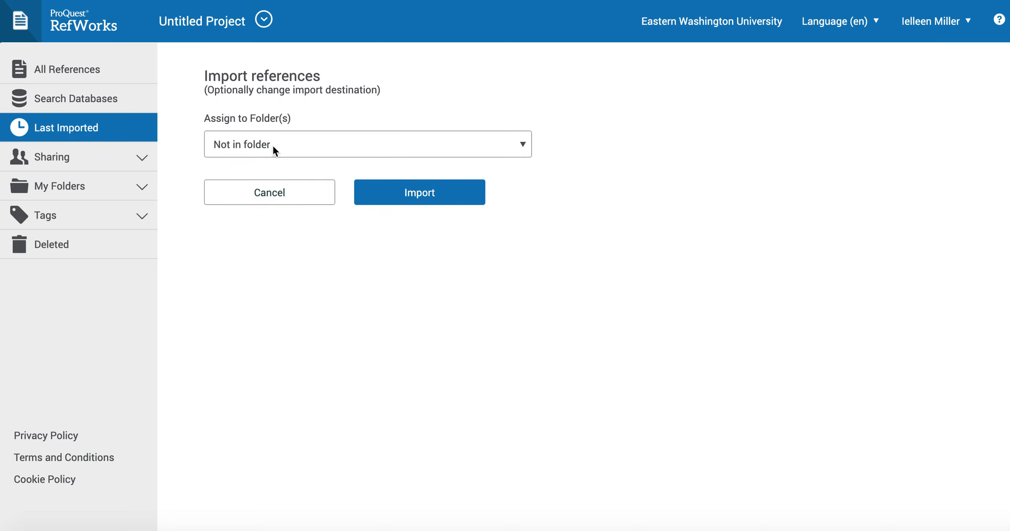
pyautogui.click(420, 194)
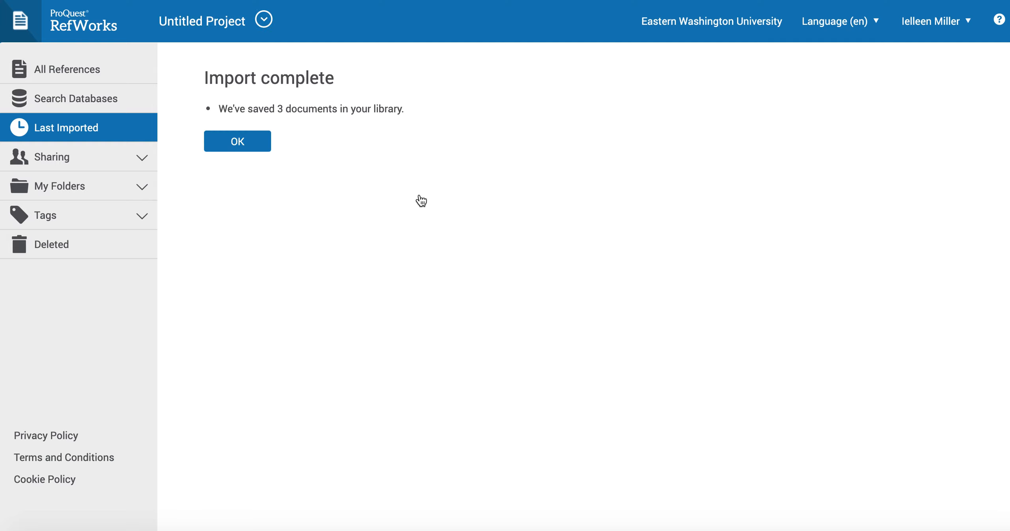
pyautogui.click(243, 143)
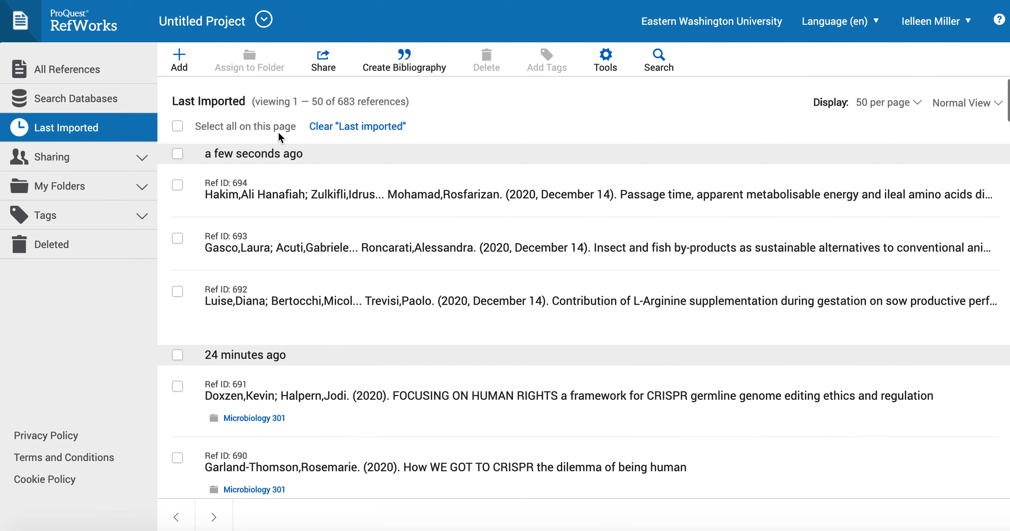
# Assign the three newly imported references to a new top-level folder named "amino acids".
pyautogui.click(179, 186)
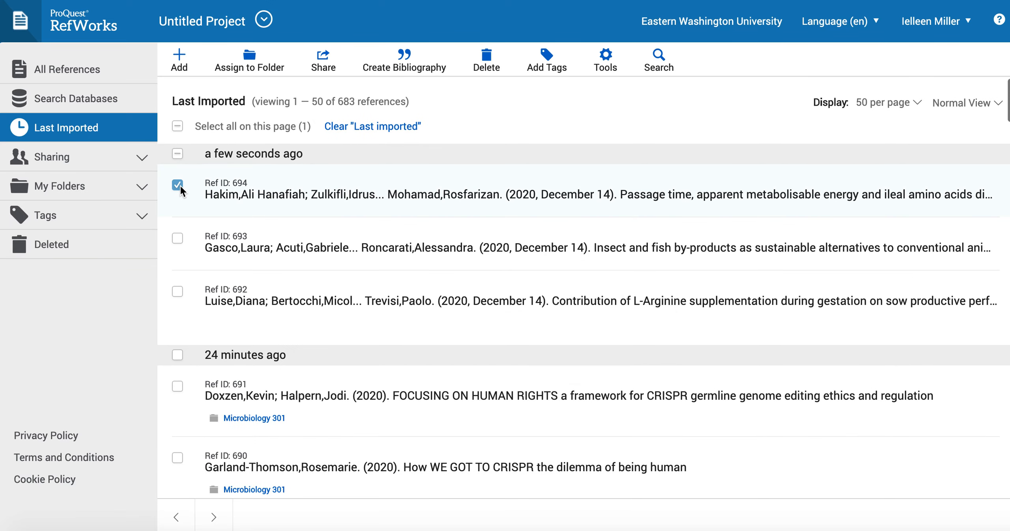
pyautogui.click(179, 239)
pyautogui.click(178, 292)
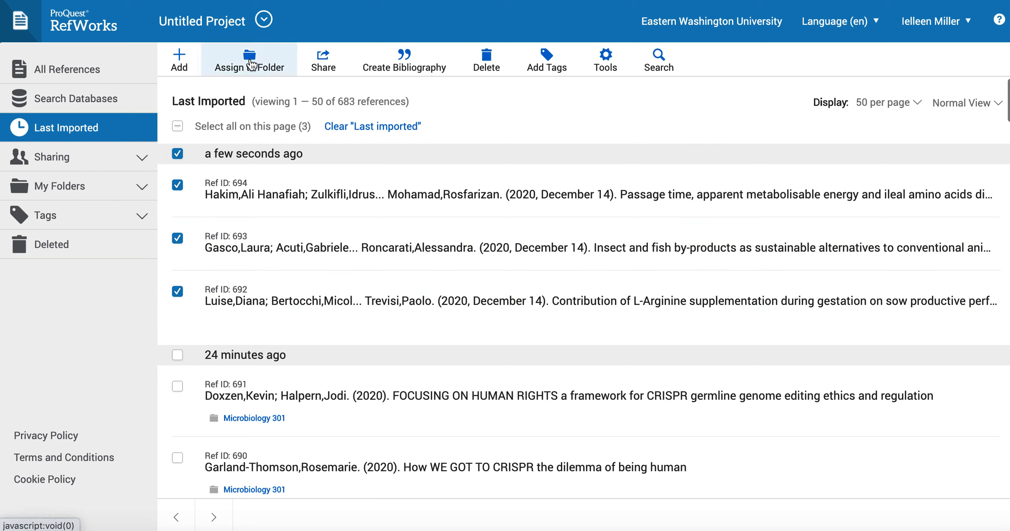
pyautogui.click(252, 65)
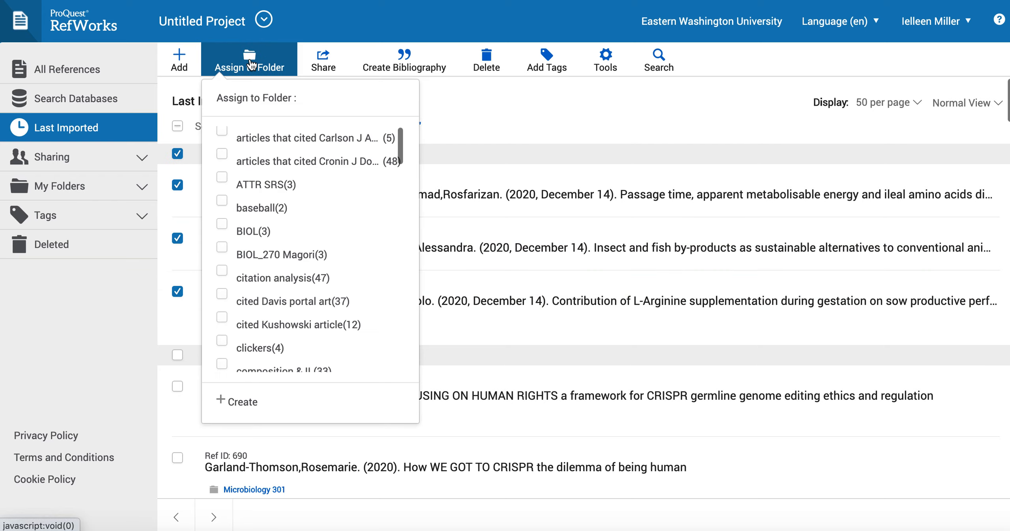
pyautogui.click(236, 406)
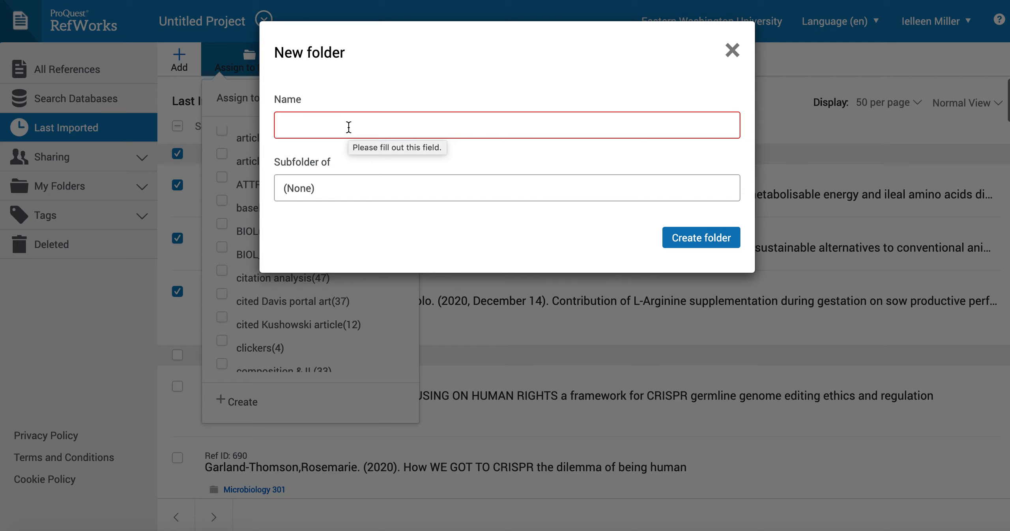
pyautogui.write('a')
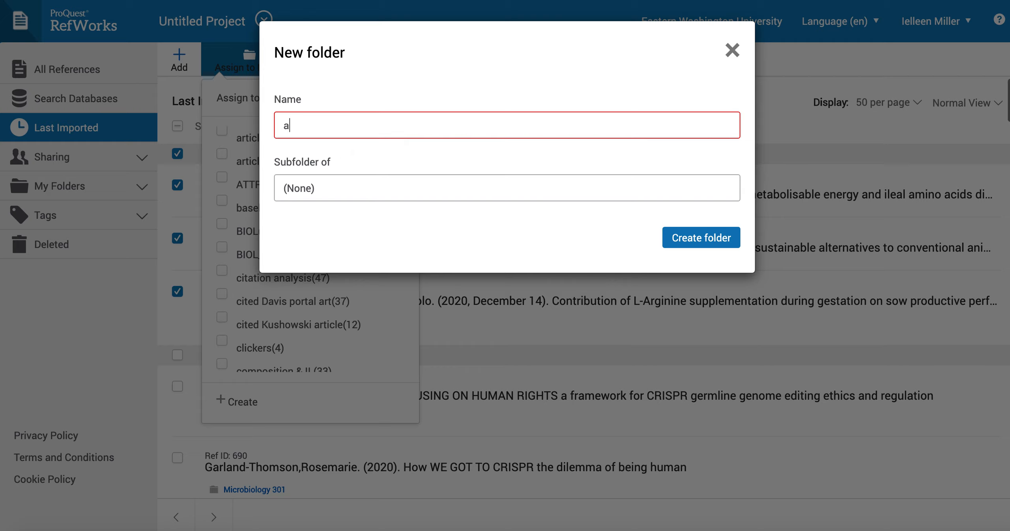
pyautogui.write('mino acids')
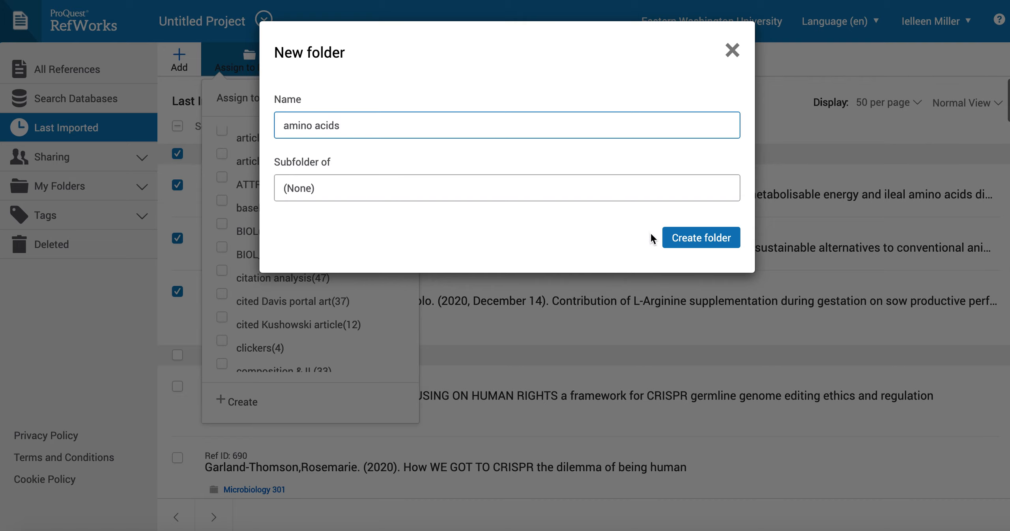
pyautogui.click(693, 239)
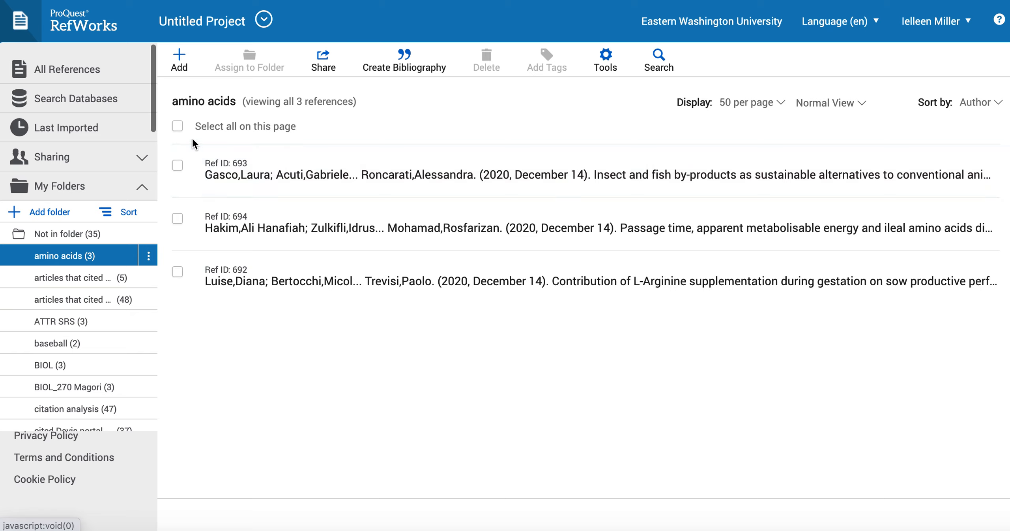
# Create a bibliography from all references in the amino acids folder in "APA 7th - Sentence Casing, DOI: empty" style and check the first article title's capitalization.
pyautogui.click(178, 127)
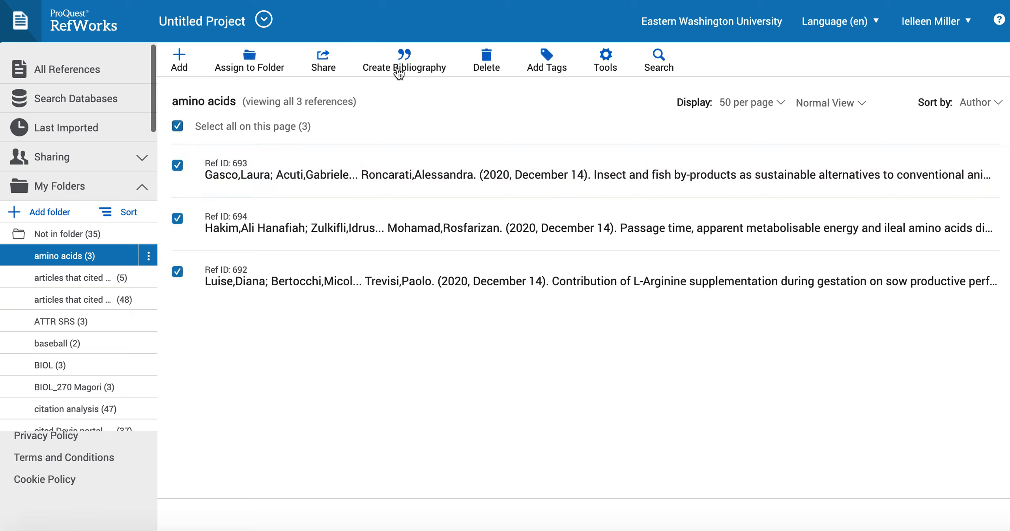
pyautogui.click(409, 66)
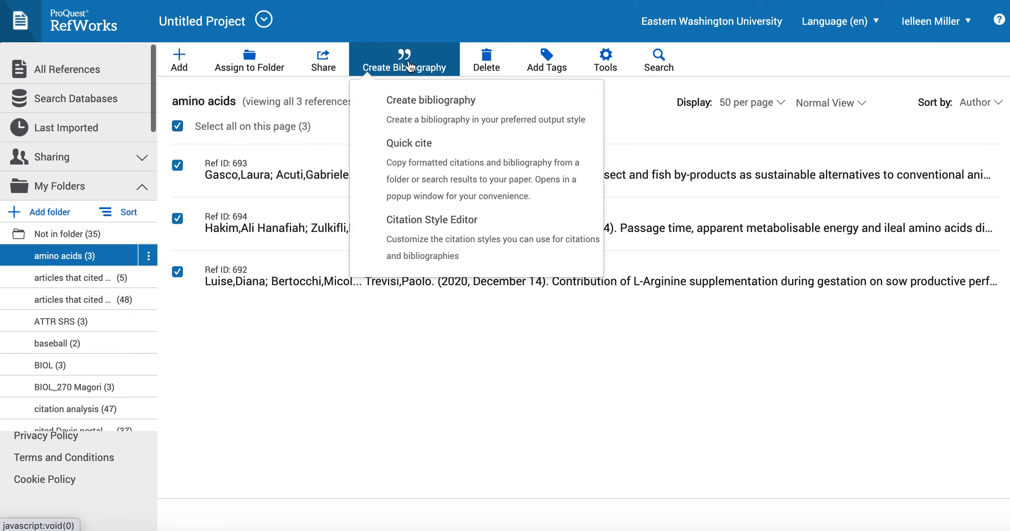
pyautogui.click(421, 103)
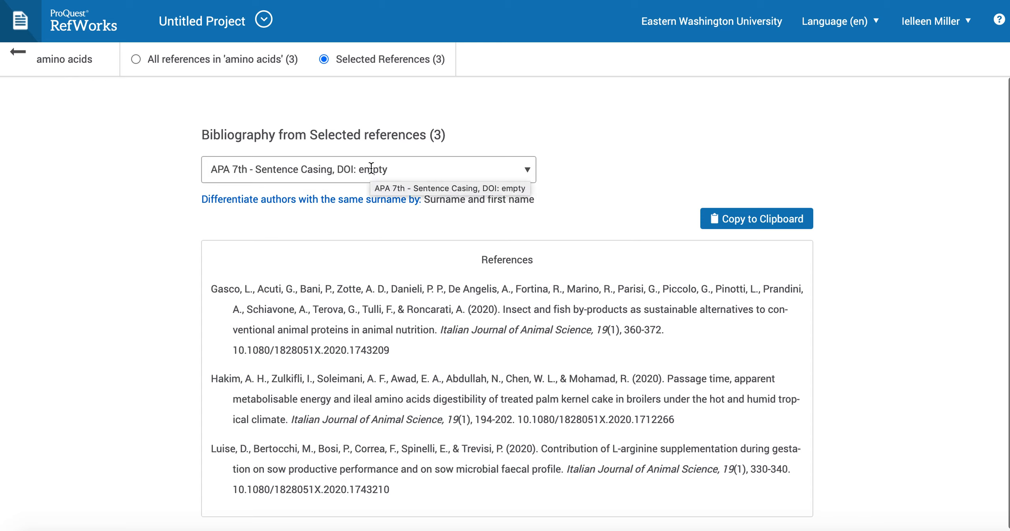
pyautogui.click(318, 170)
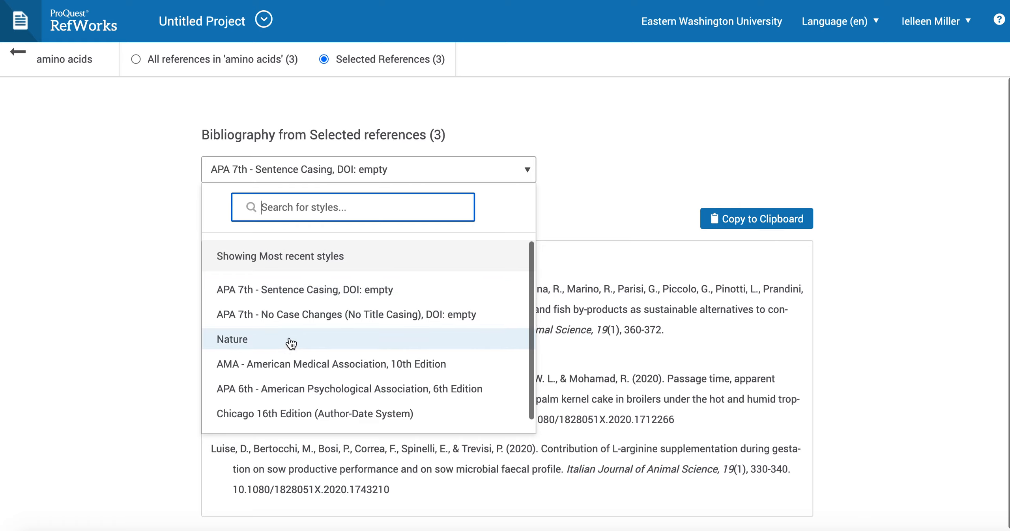
pyautogui.click(301, 289)
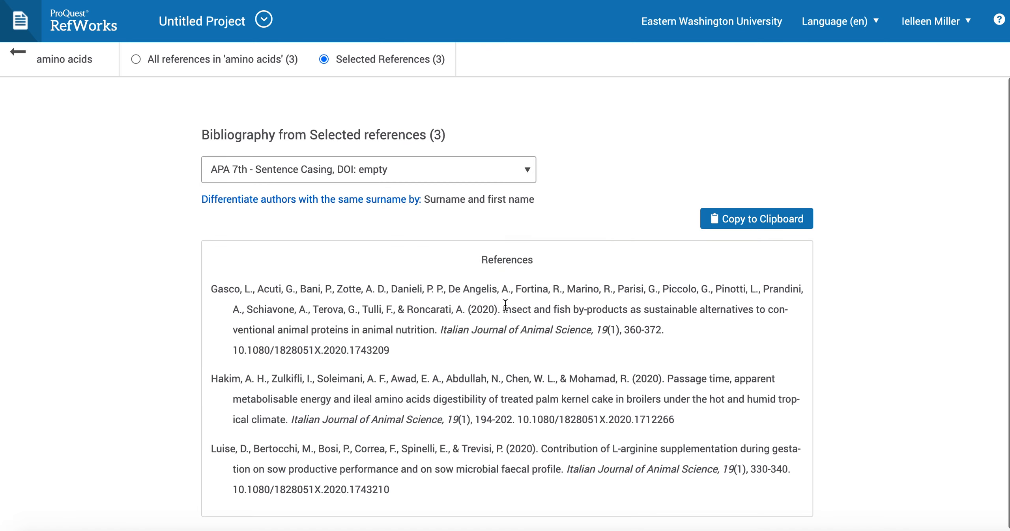
pyautogui.moveTo(504, 307); pyautogui.dragTo(435, 330)
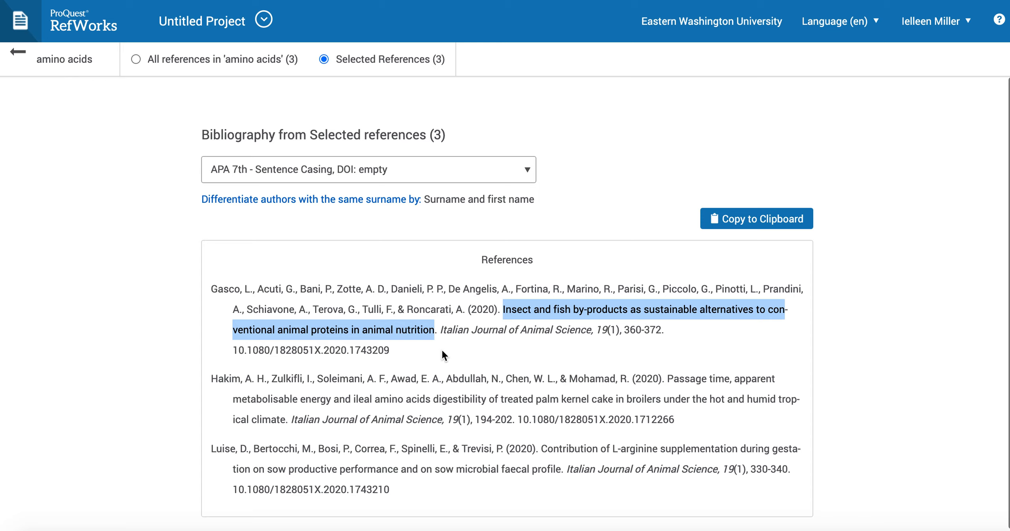
pyautogui.click(435, 262)
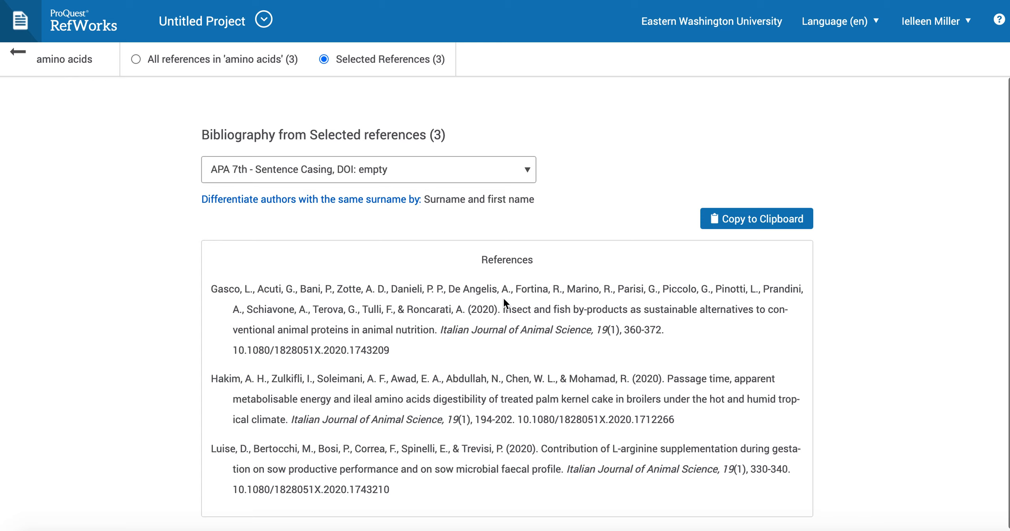
# Return to the reference library and review the Save to RefWorks installation instructions among the additional tools.
pyautogui.click(21, 24)
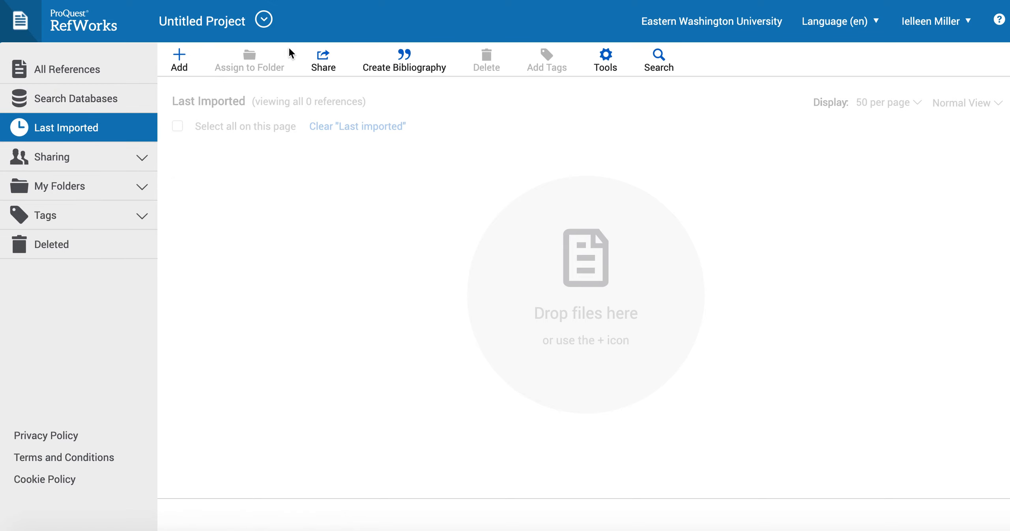
pyautogui.click(606, 67)
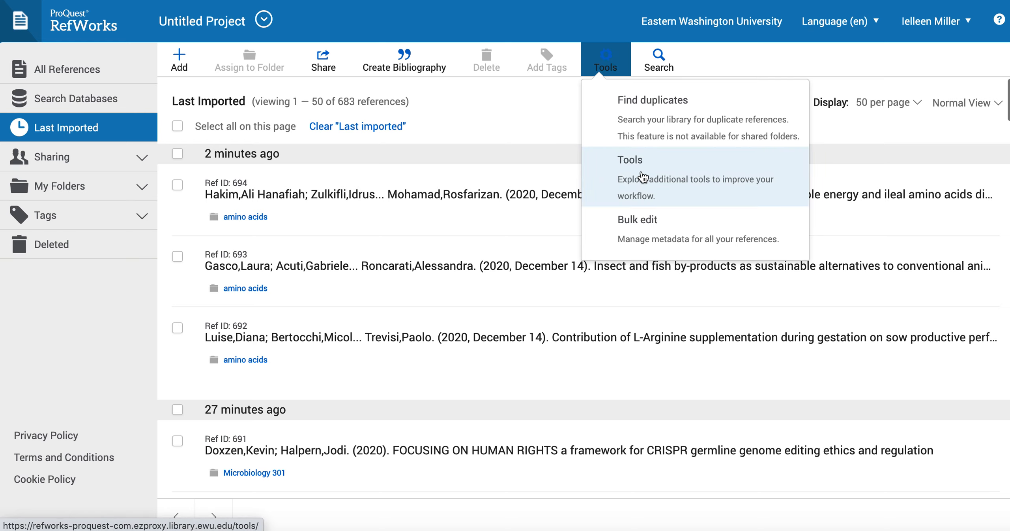
pyautogui.click(644, 178)
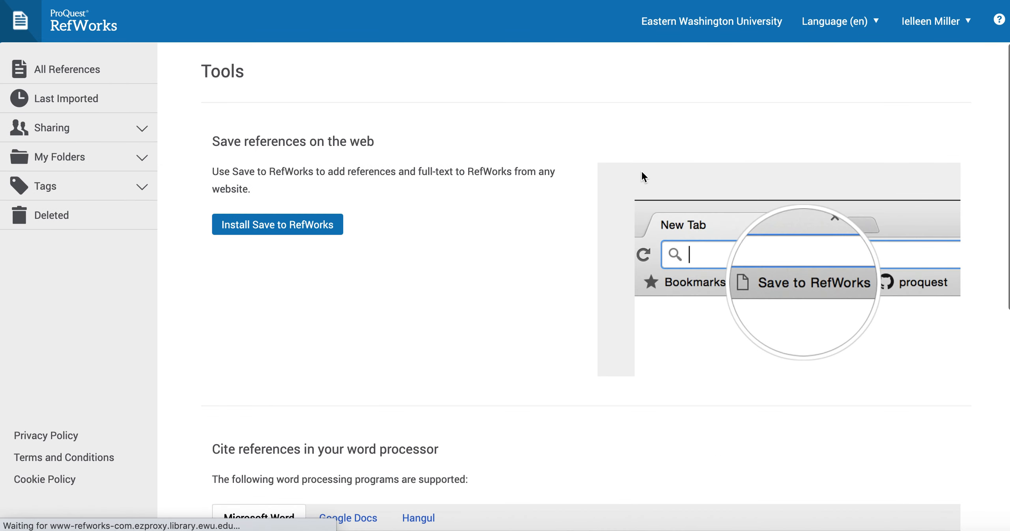
pyautogui.click(318, 233)
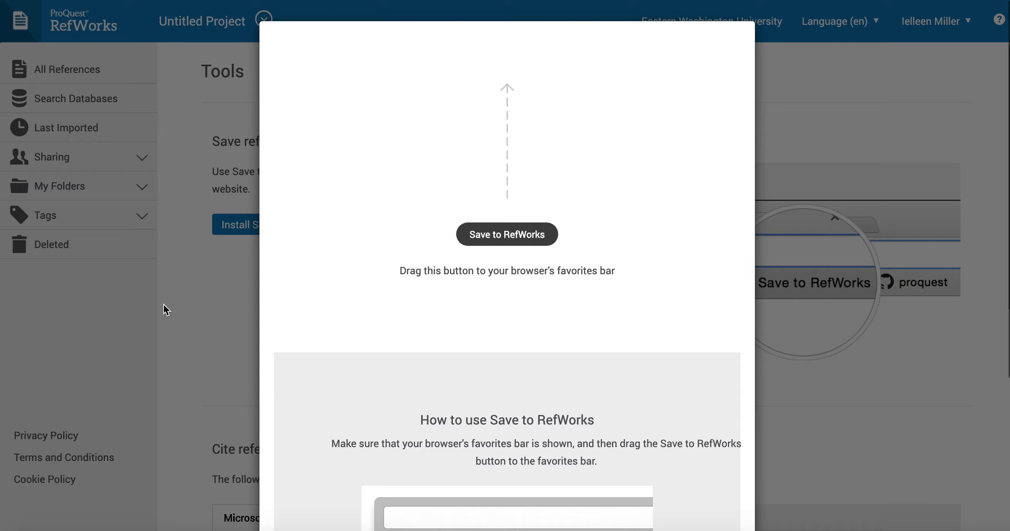
pyautogui.click(208, 267)
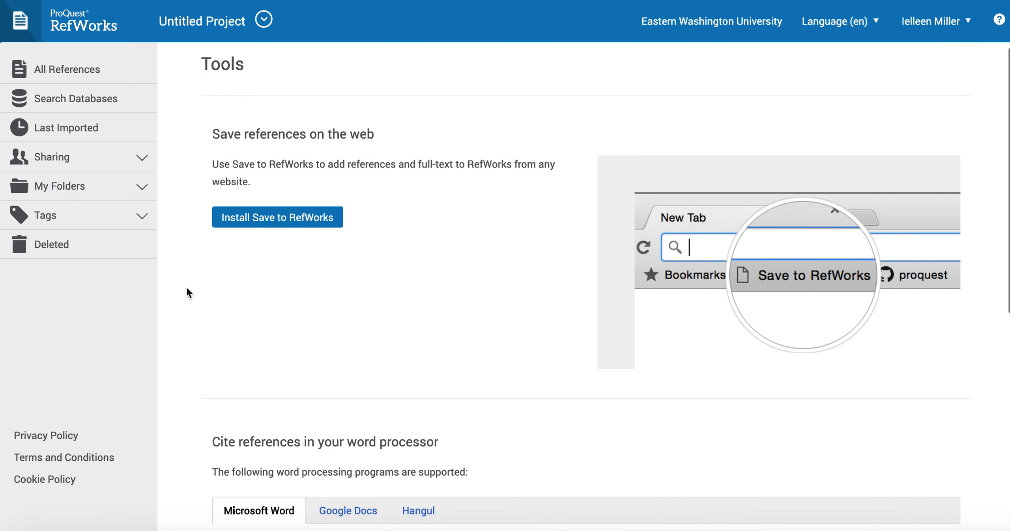
# Review the word processor citation tools for Microsoft Word and the add-on for Google Docs.
pyautogui.scroll(-10, 187, 288)
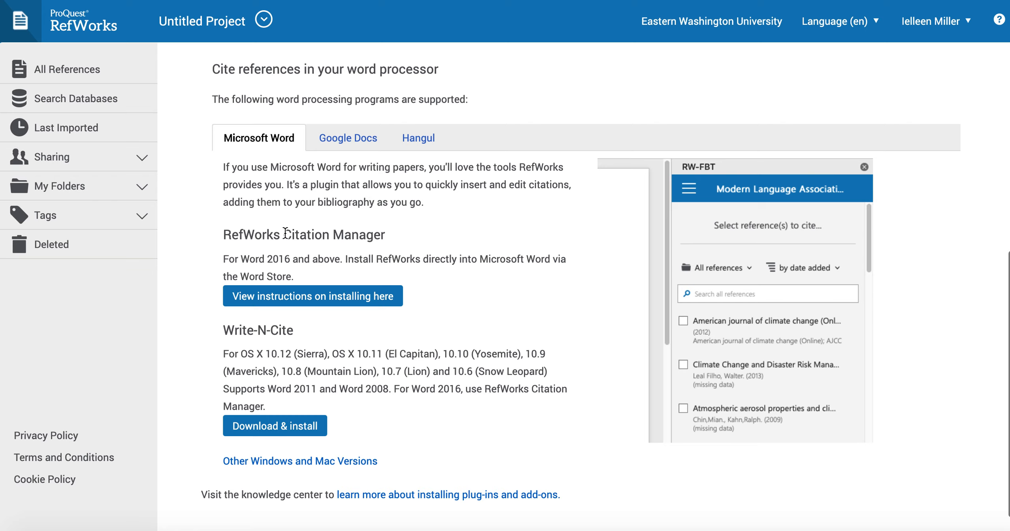
pyautogui.moveTo(256, 331)
pyautogui.click(348, 140)
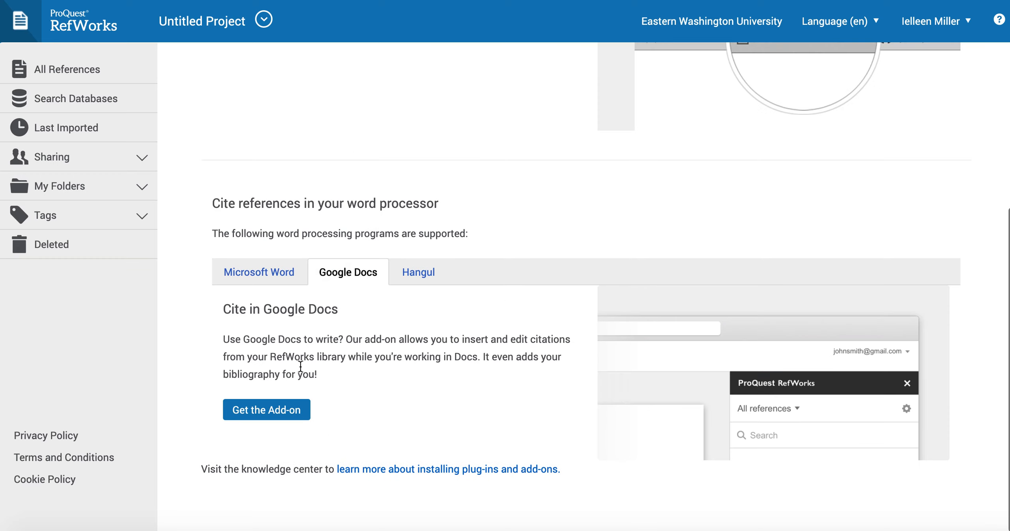
# View the RefWorks add-on's marketplace page, then switch to Google Drive in a new browser tab and create a blank Google Docs document.
pyautogui.click(268, 410)
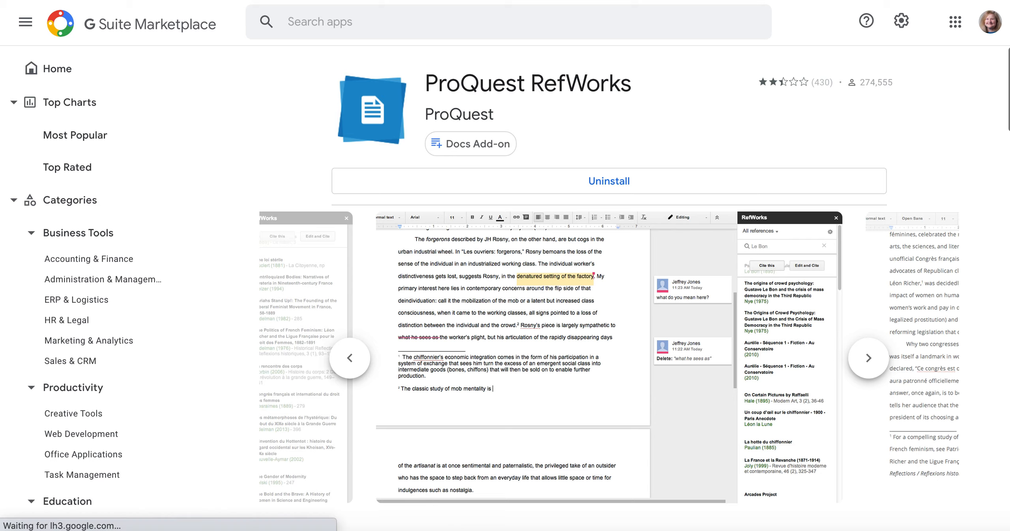
pyautogui.press('super+t')
pyautogui.write('dri')
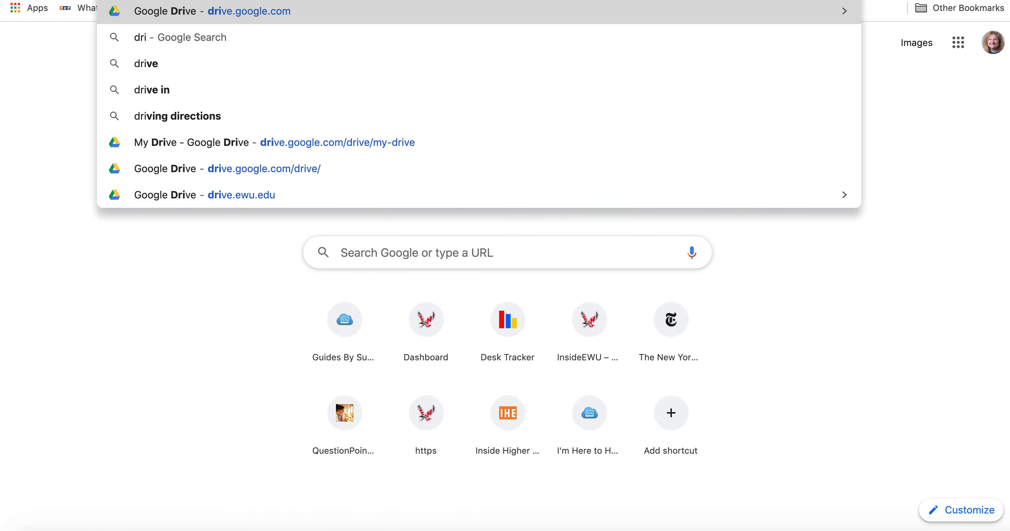
pyautogui.press('Return')
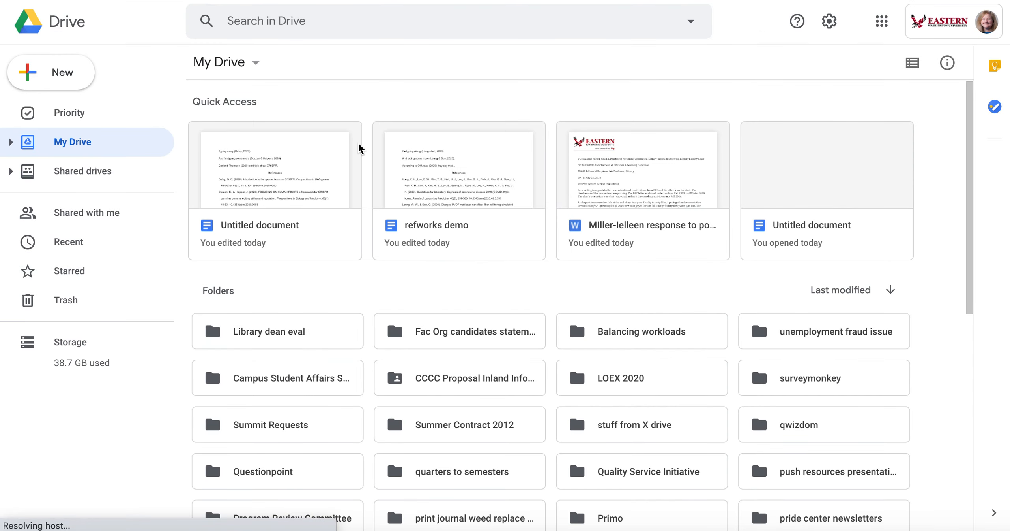
pyautogui.click(58, 73)
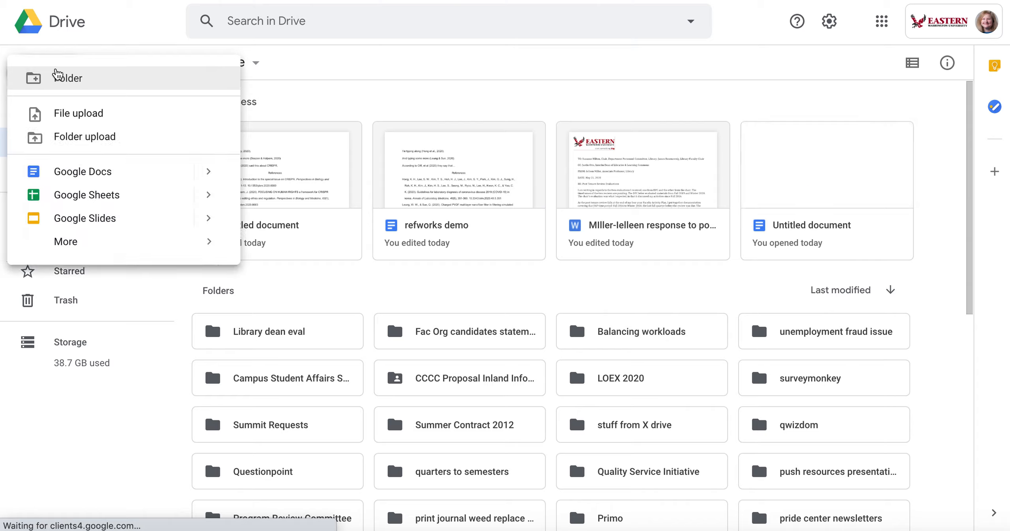
pyautogui.click(75, 176)
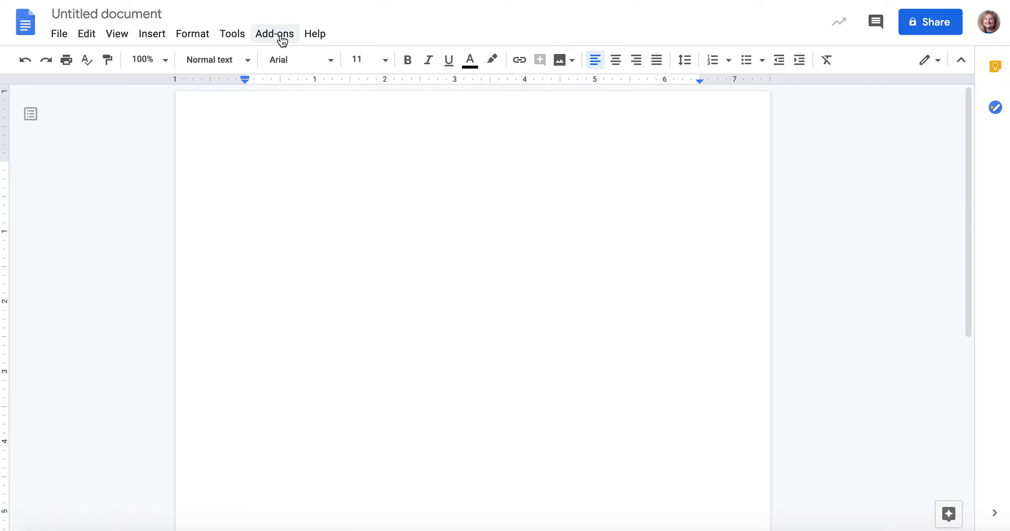
# Open the ProQuest RefWorks add-on's citation manager in the blank document.
pyautogui.click(282, 40)
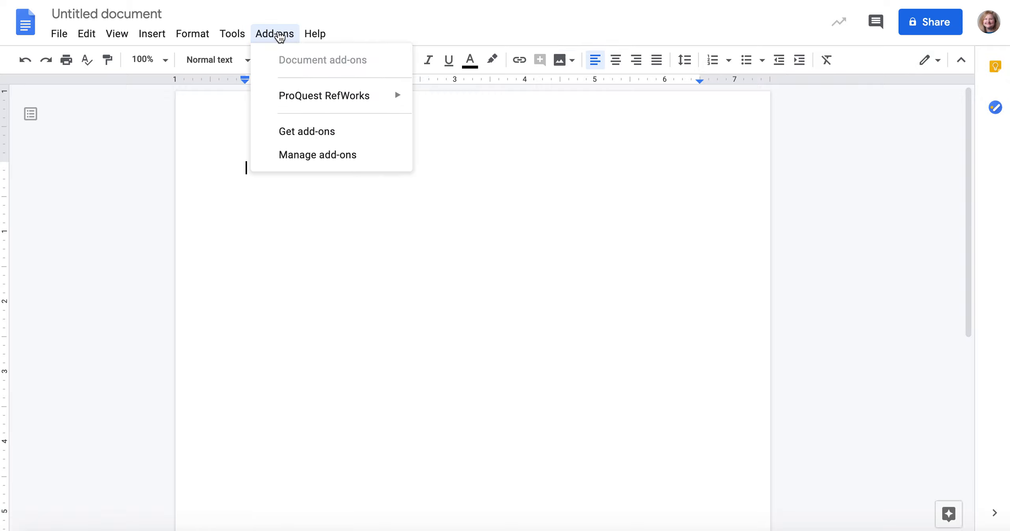
pyautogui.moveTo(297, 106)
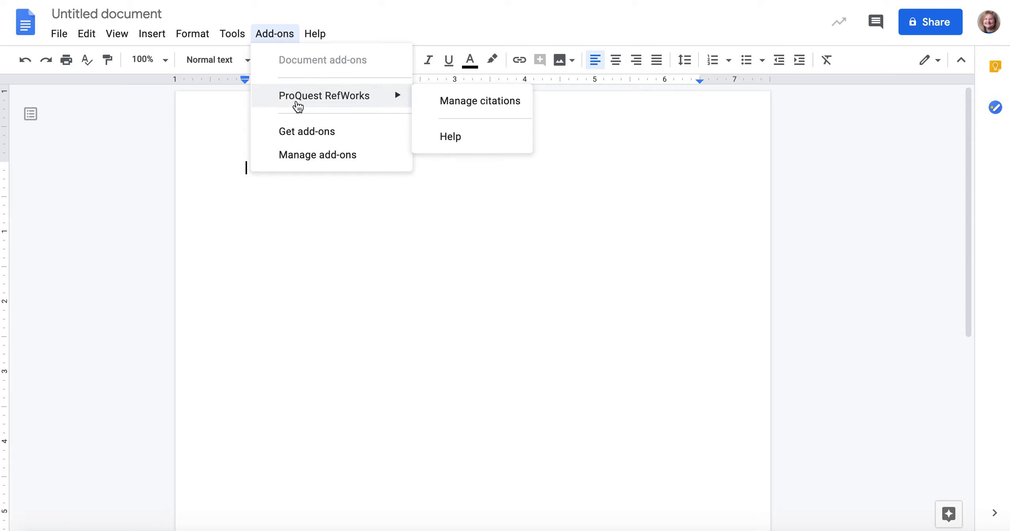
pyautogui.click(467, 105)
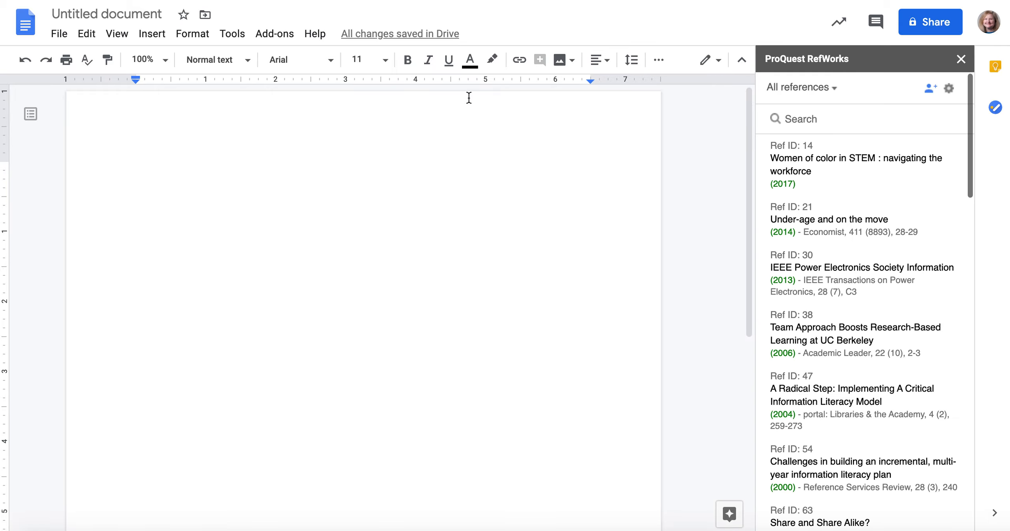
# Browse the RefWorks folder list and limit the references to the last imported ones.
pyautogui.click(835, 89)
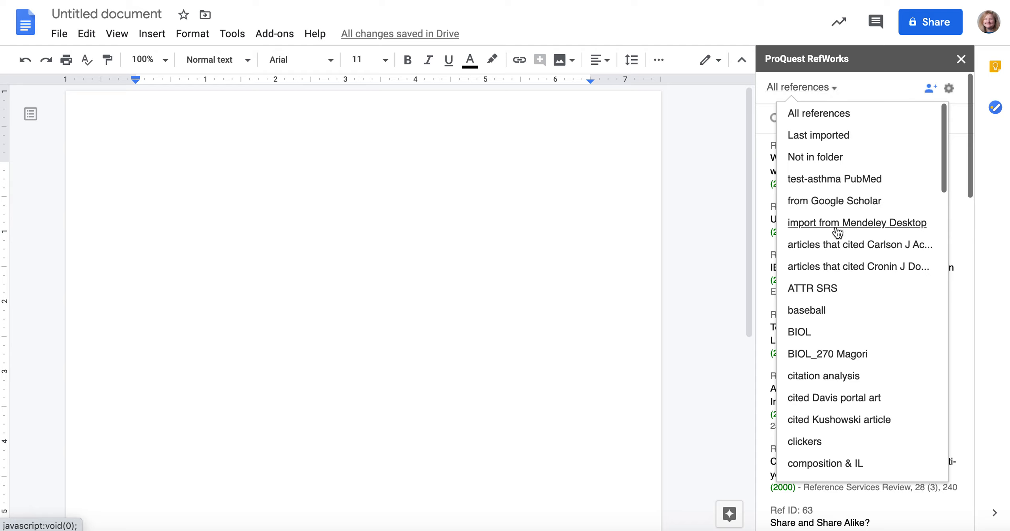
pyautogui.scroll(-3, 837, 232)
pyautogui.scroll(-3, 838, 232)
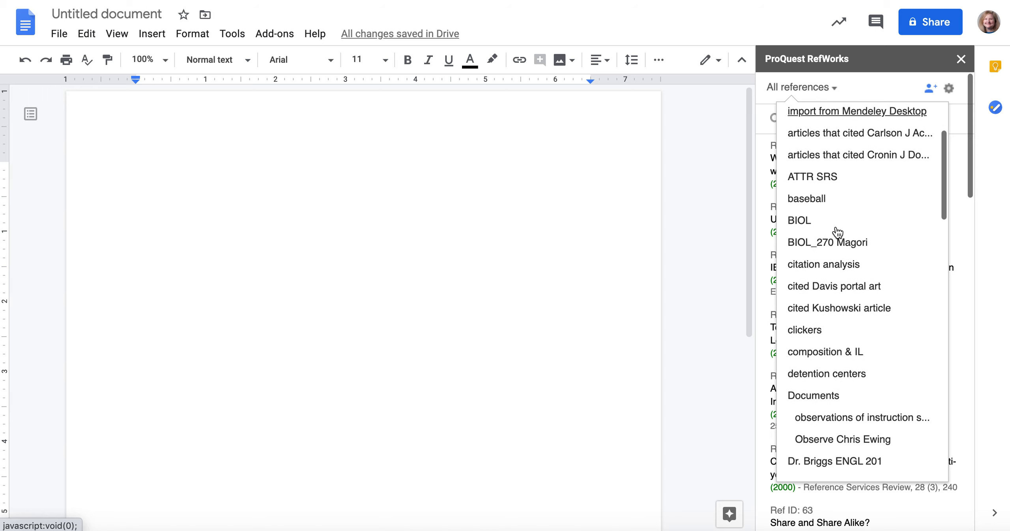
pyautogui.scroll(3, 838, 233)
pyautogui.scroll(-1, 838, 232)
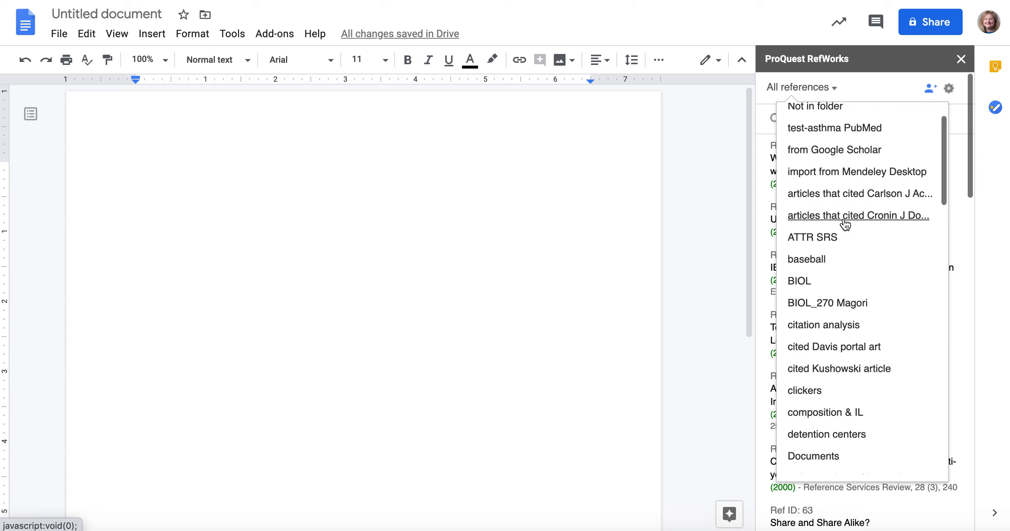
pyautogui.scroll(3, 840, 220)
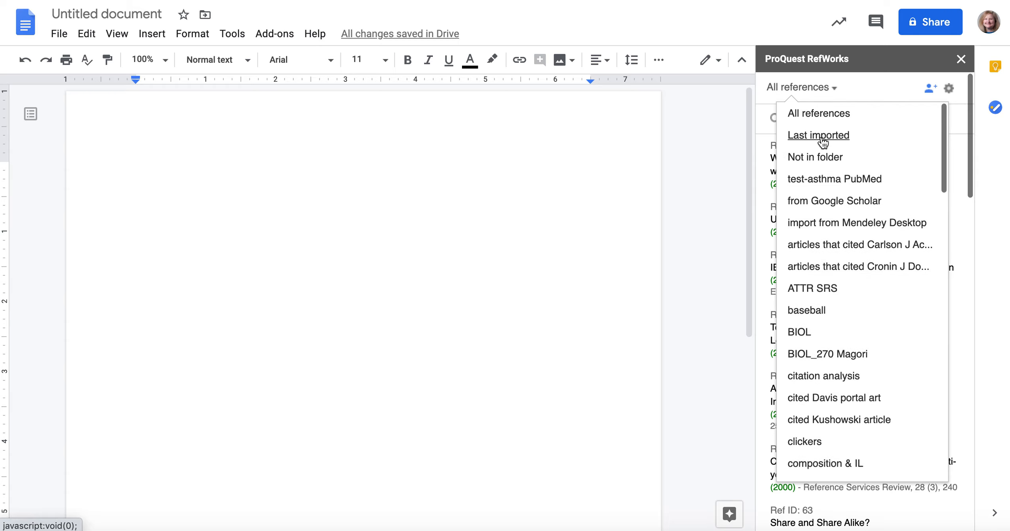
pyautogui.click(819, 135)
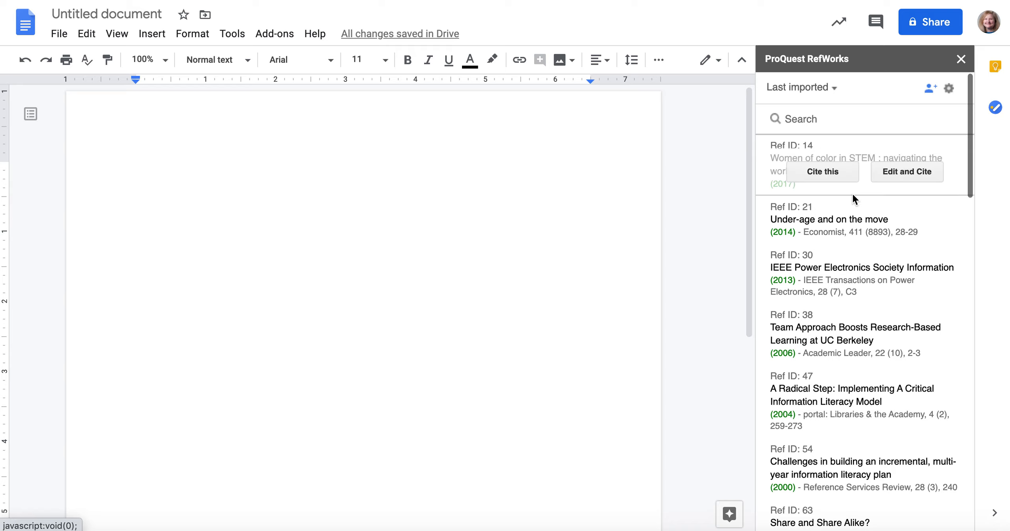
pyautogui.moveTo(851, 257)
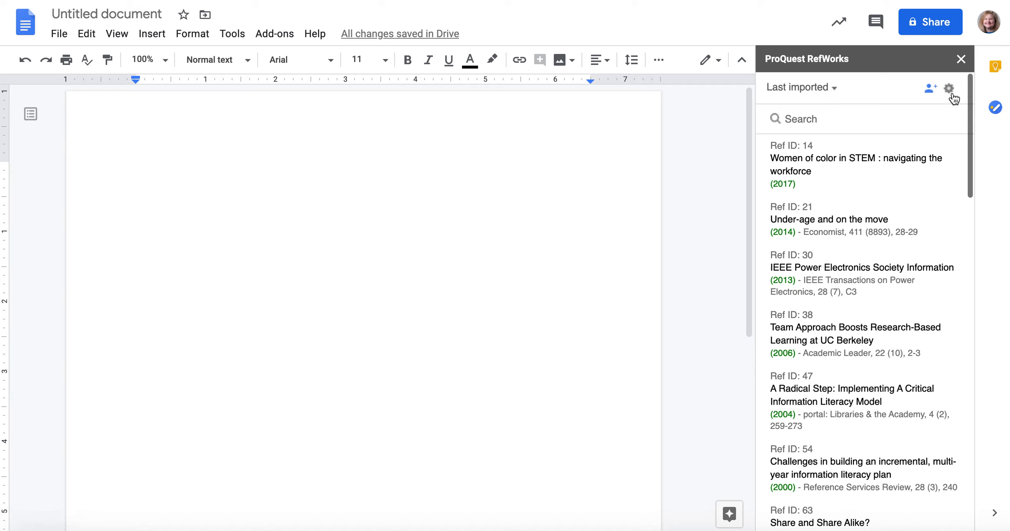
# Limit the RefWorks references to those not in a folder and search them for "amino acids".
pyautogui.click(831, 93)
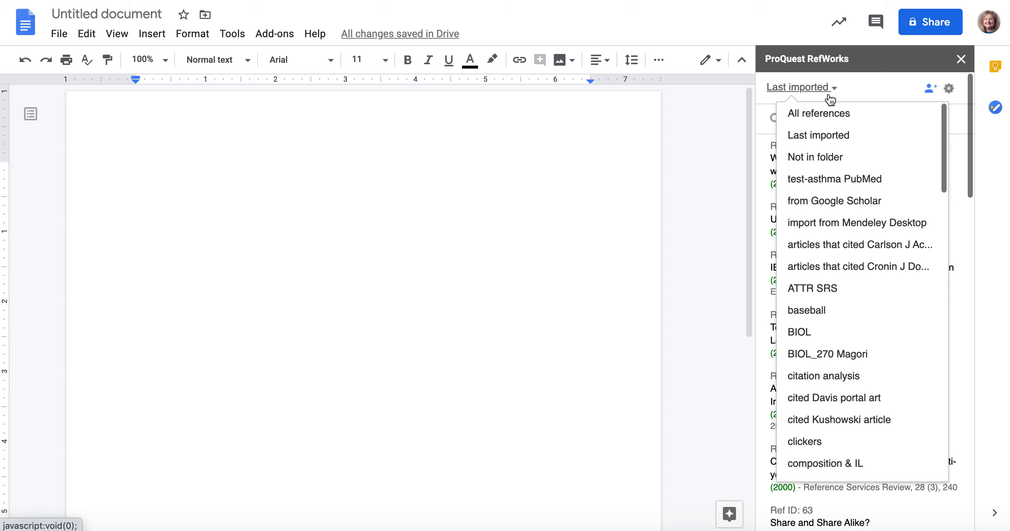
pyautogui.click(817, 158)
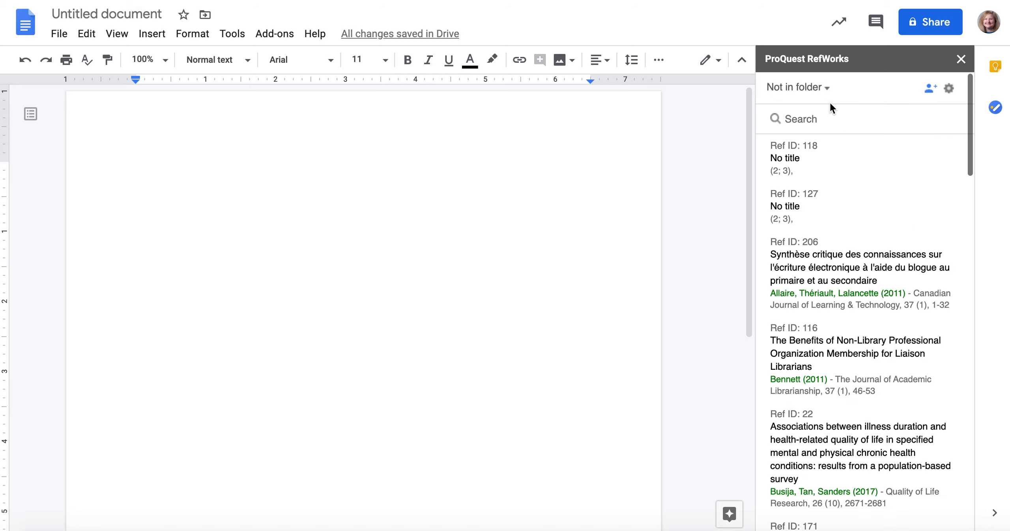
pyautogui.click(807, 119)
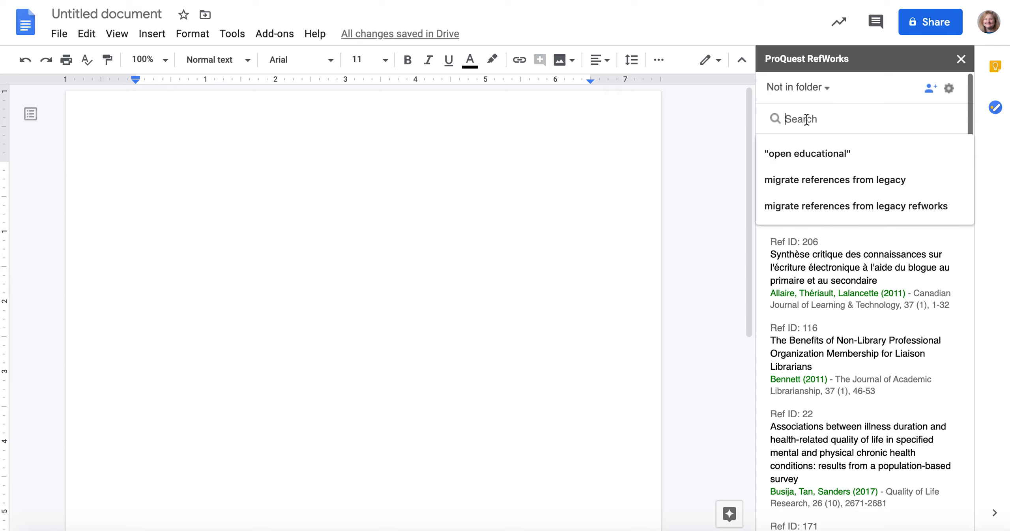
pyautogui.write('amin')
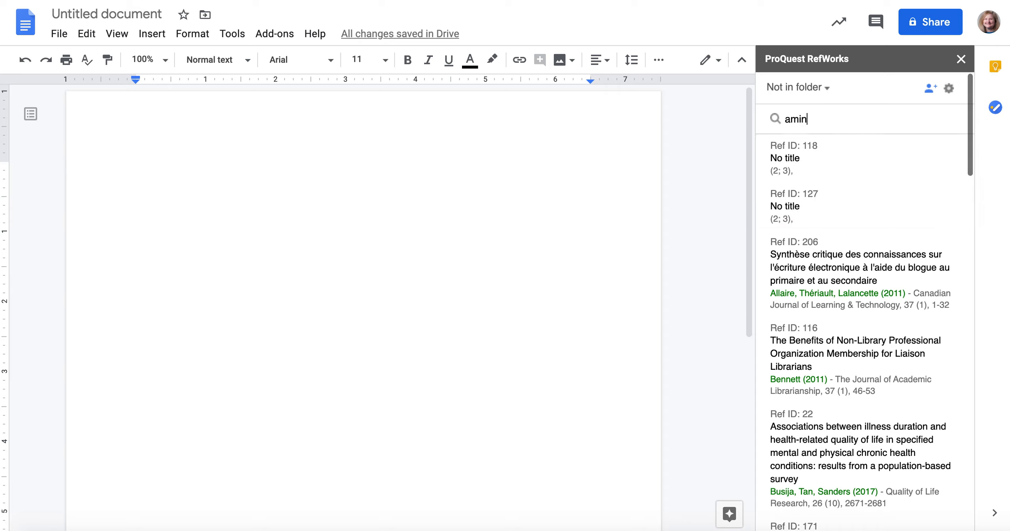
pyautogui.write('o acids')
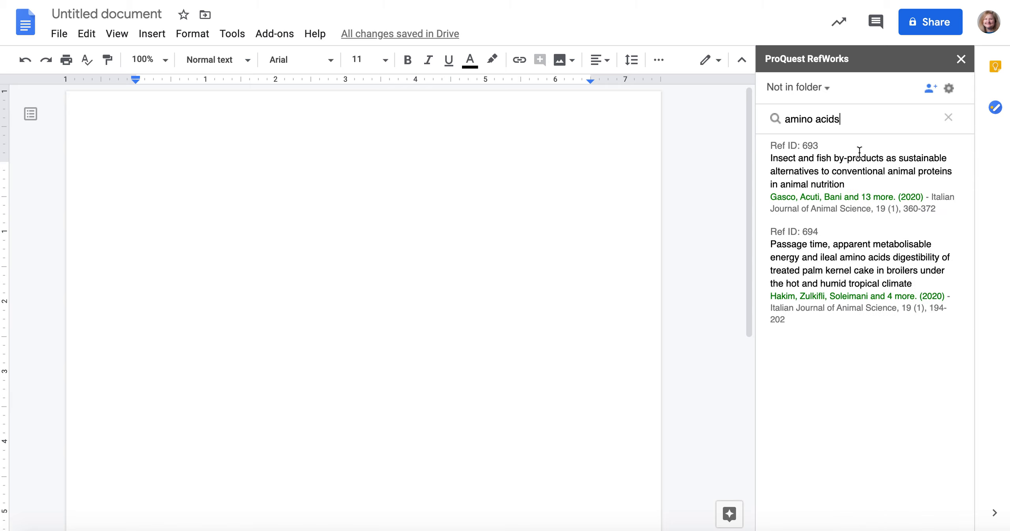
pyautogui.moveTo(824, 146)
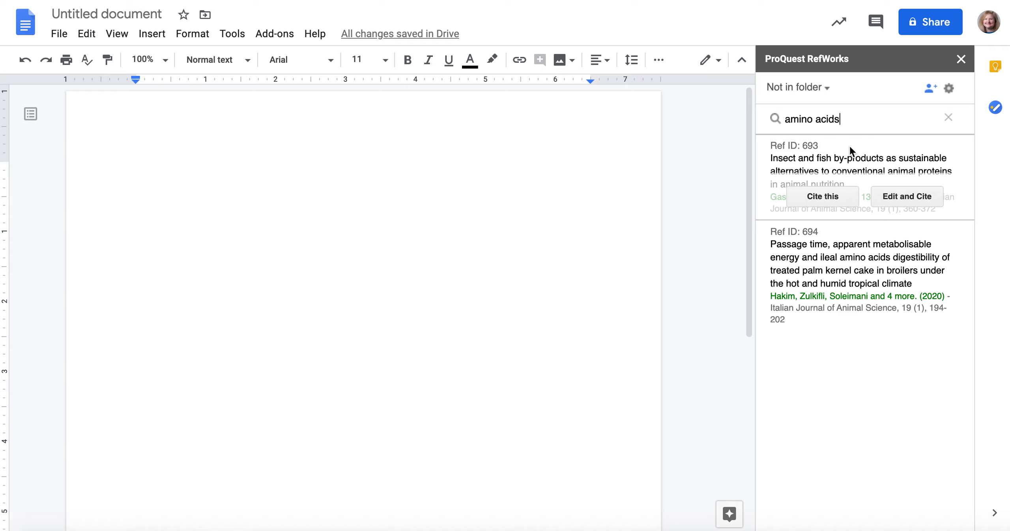
# Write "Typing my paper" and cite the insect and fish by-products article after it, with a space before the citation and a period after.
pyautogui.click(266, 150)
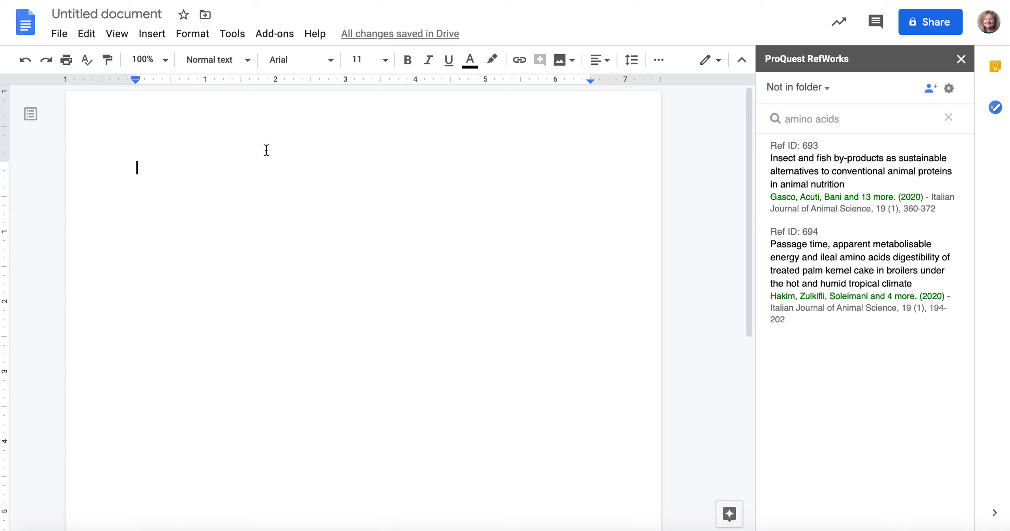
pyautogui.write('typi')
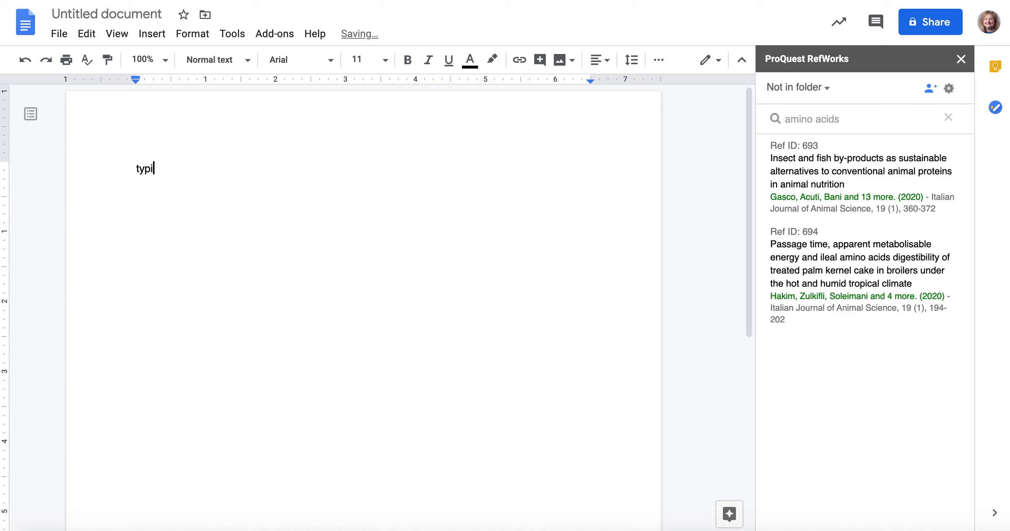
pyautogui.write('ng my paper')
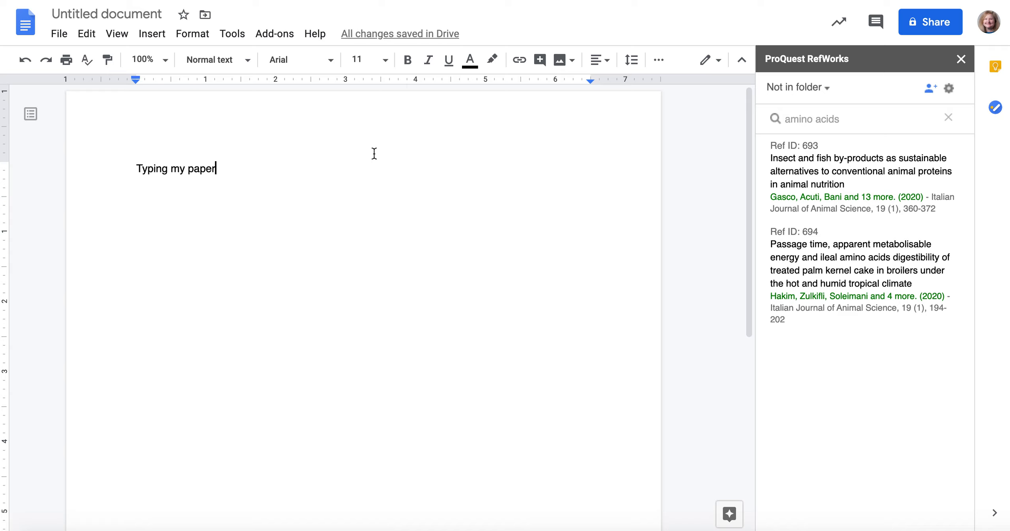
pyautogui.click(821, 197)
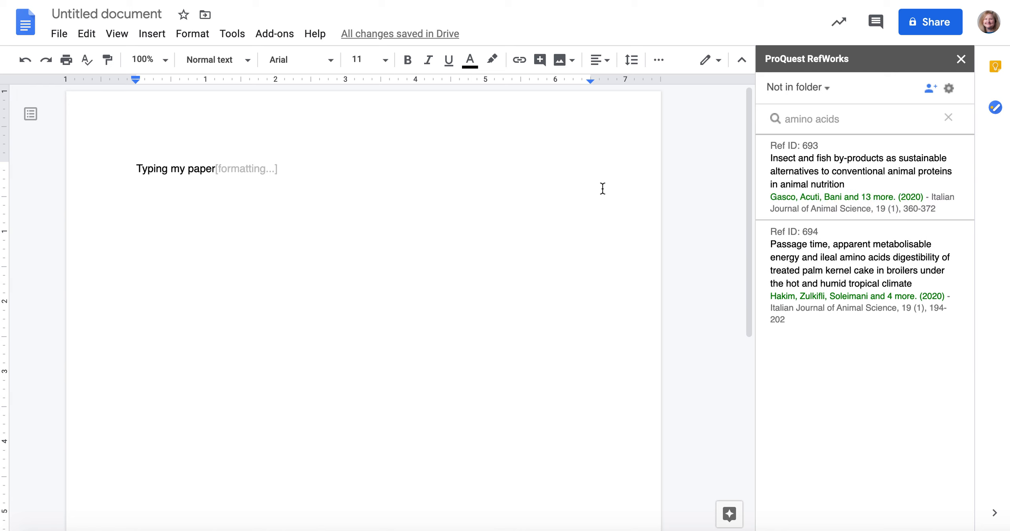
pyautogui.click(217, 169)
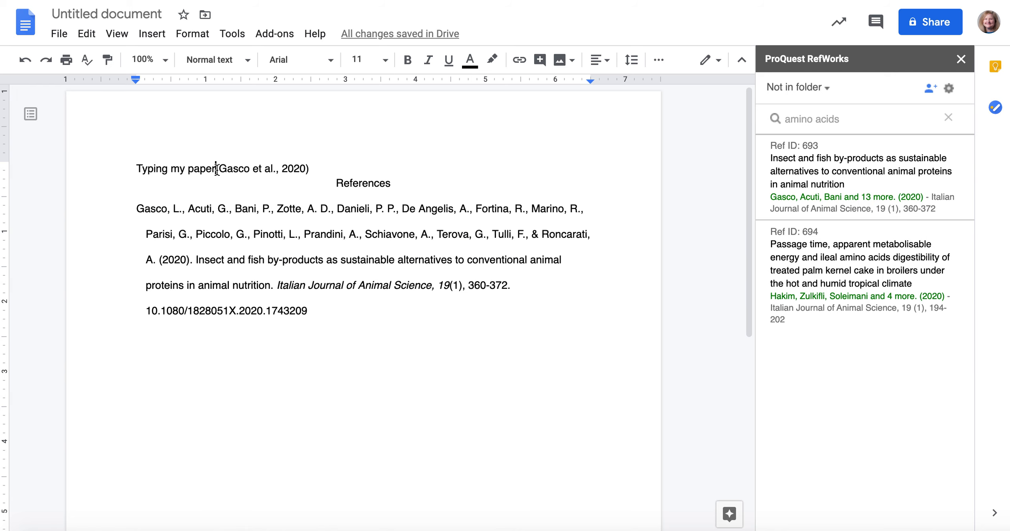
pyautogui.click(312, 167)
pyautogui.write('.')
# Add the line "And add another citation", cite the palm kernel cake article, and finish with a period and a blank line before the references.
pyautogui.press('Return')
pyautogui.write('And add another citation')
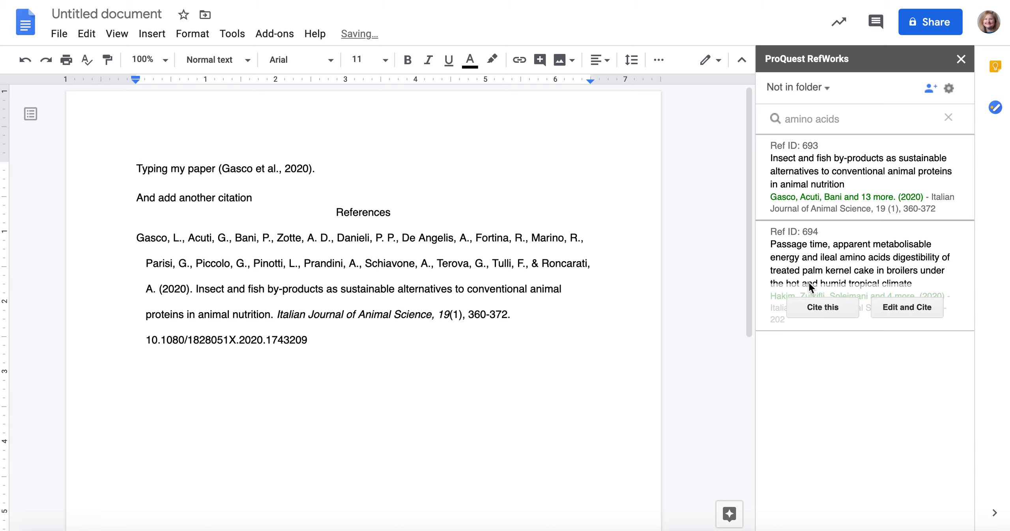
pyautogui.click(808, 306)
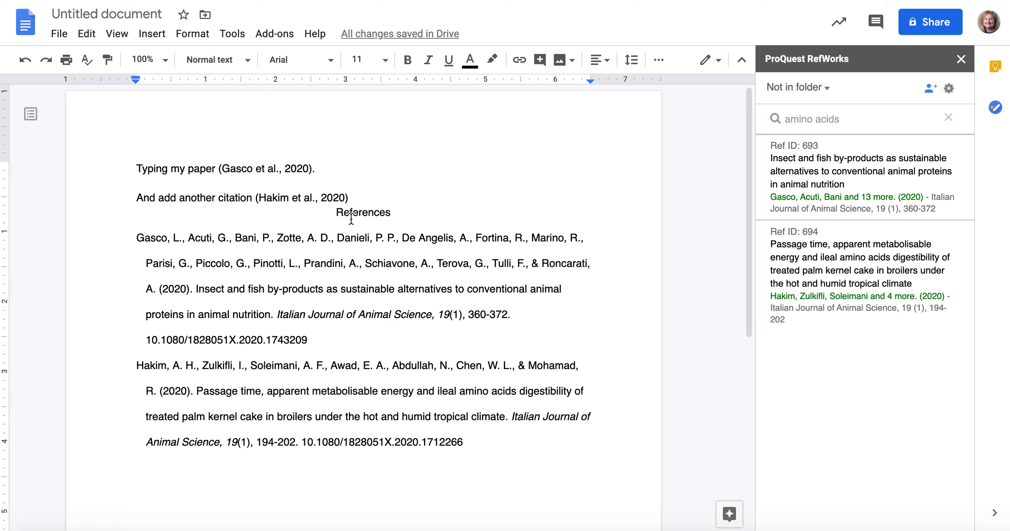
pyautogui.click(349, 197)
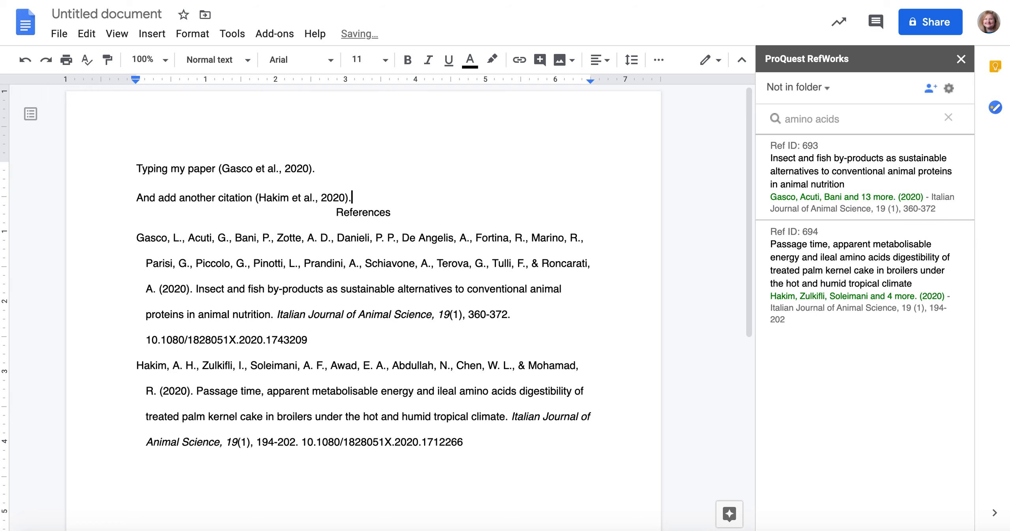
pyautogui.press('Return')
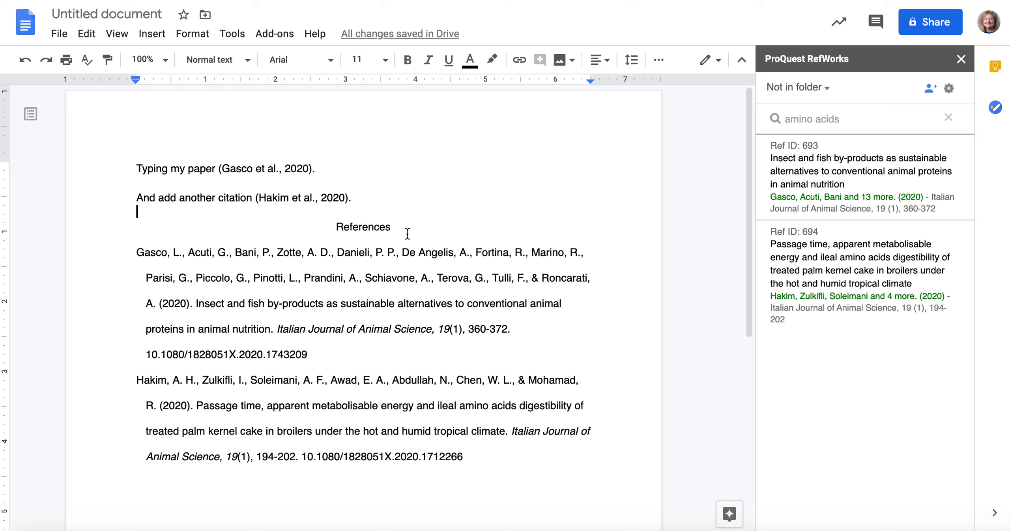
# Review the file formats available for downloading the document, including Microsoft Word (.docx), without downloading it.
pyautogui.click(61, 36)
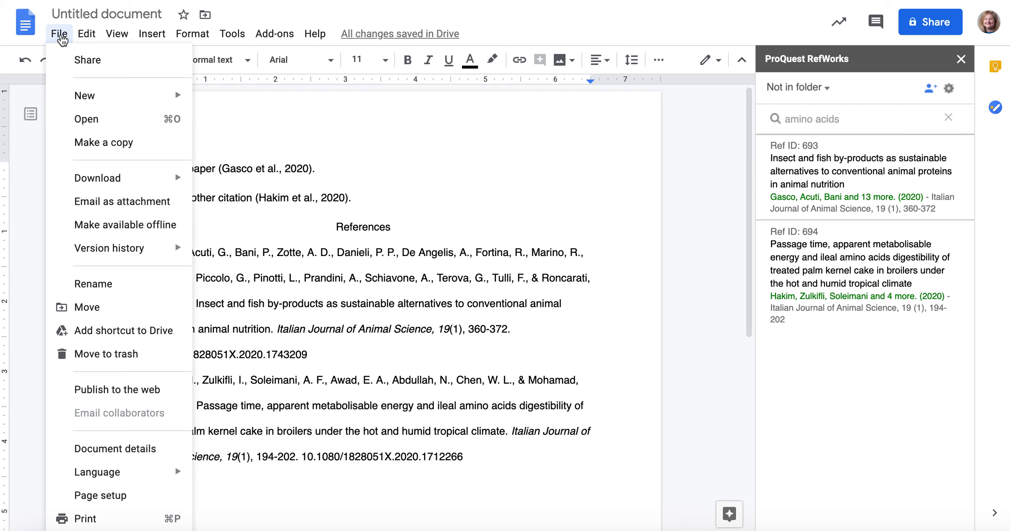
pyautogui.moveTo(77, 180)
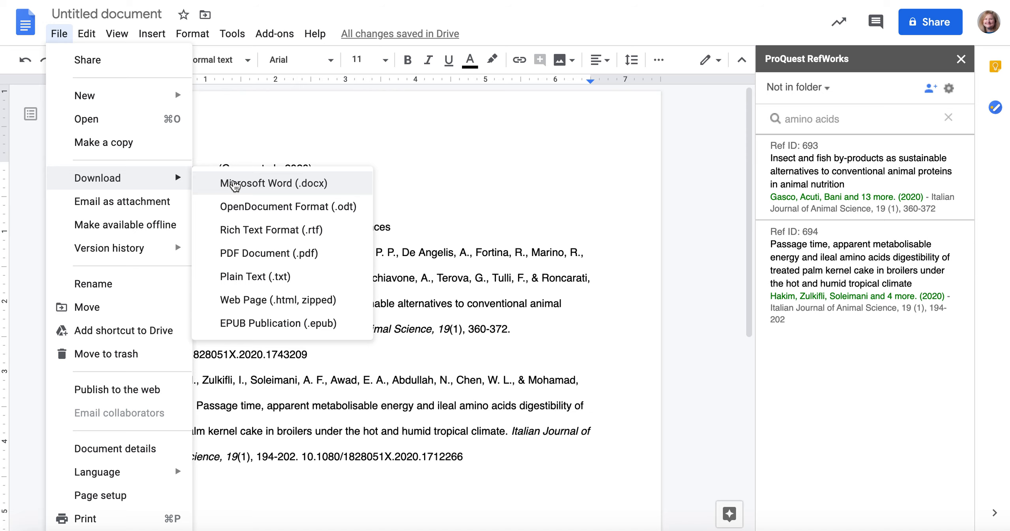
pyautogui.click(368, 128)
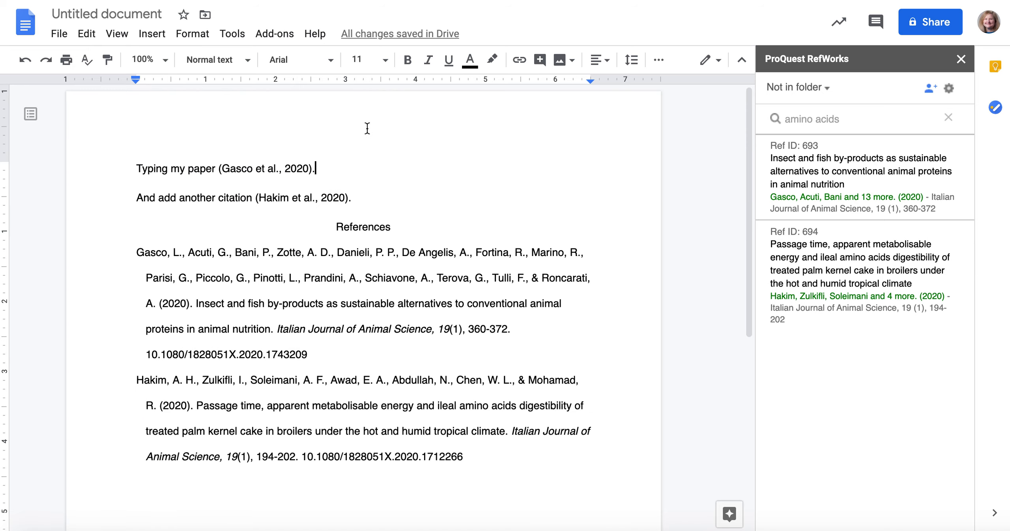